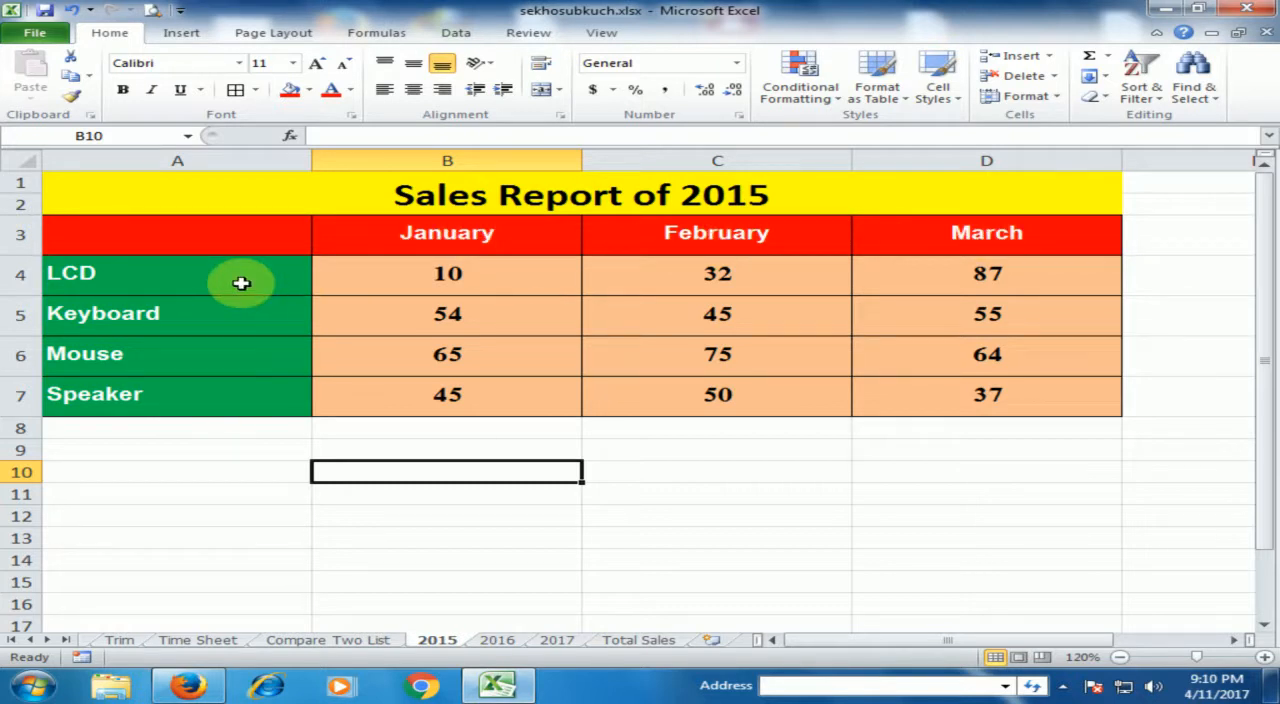
Examine the January to March sales figures per product on the 2015, 2016 and 2017 sheets.
click(455, 274)
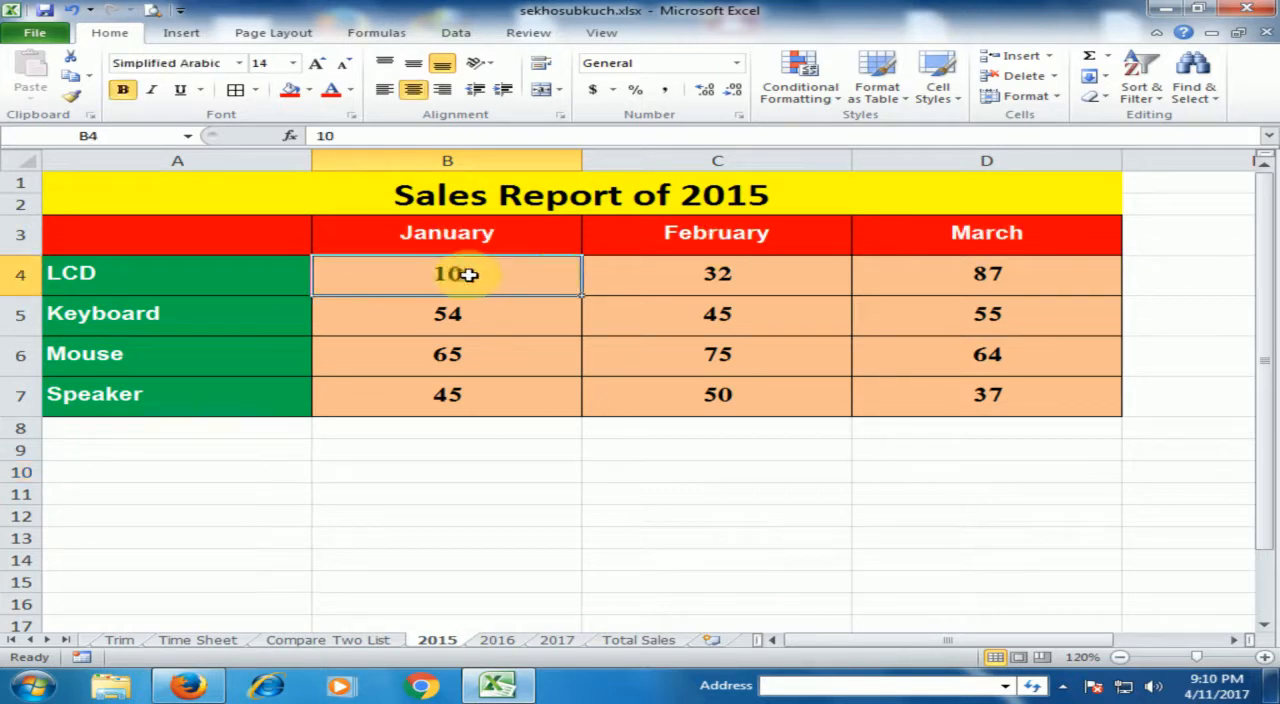
click(727, 273)
click(995, 272)
click(480, 318)
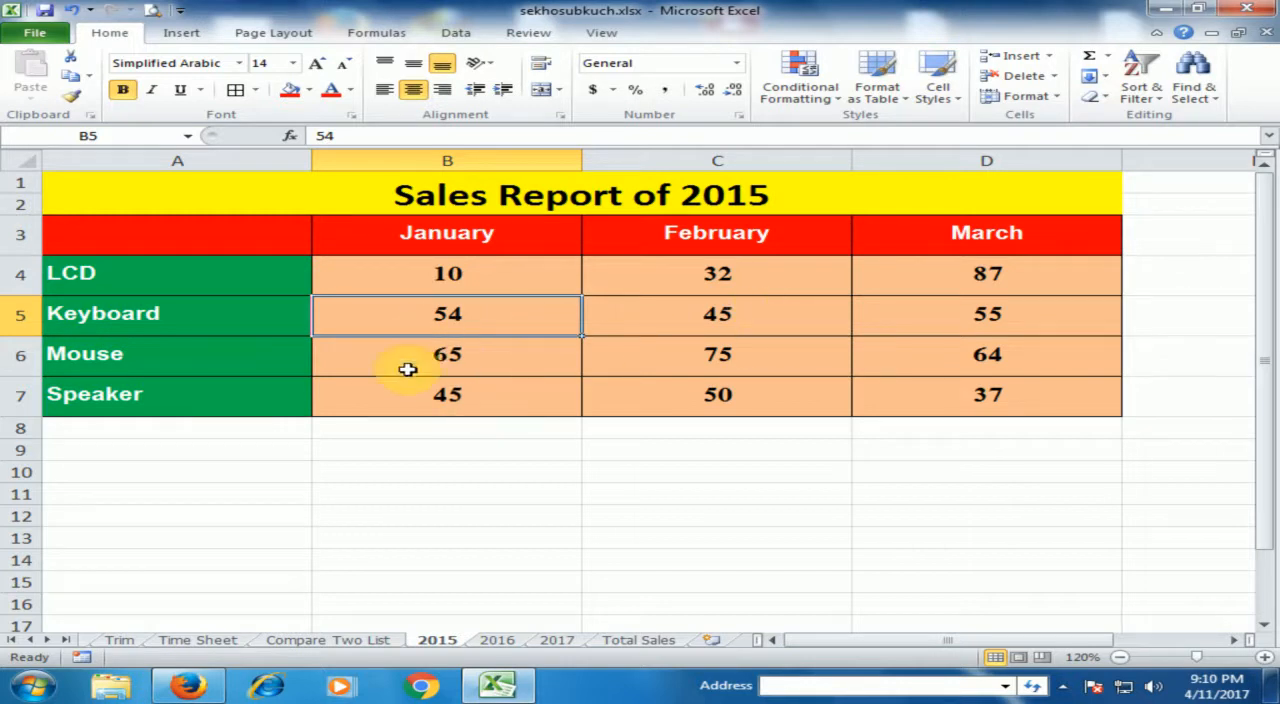
click(495, 639)
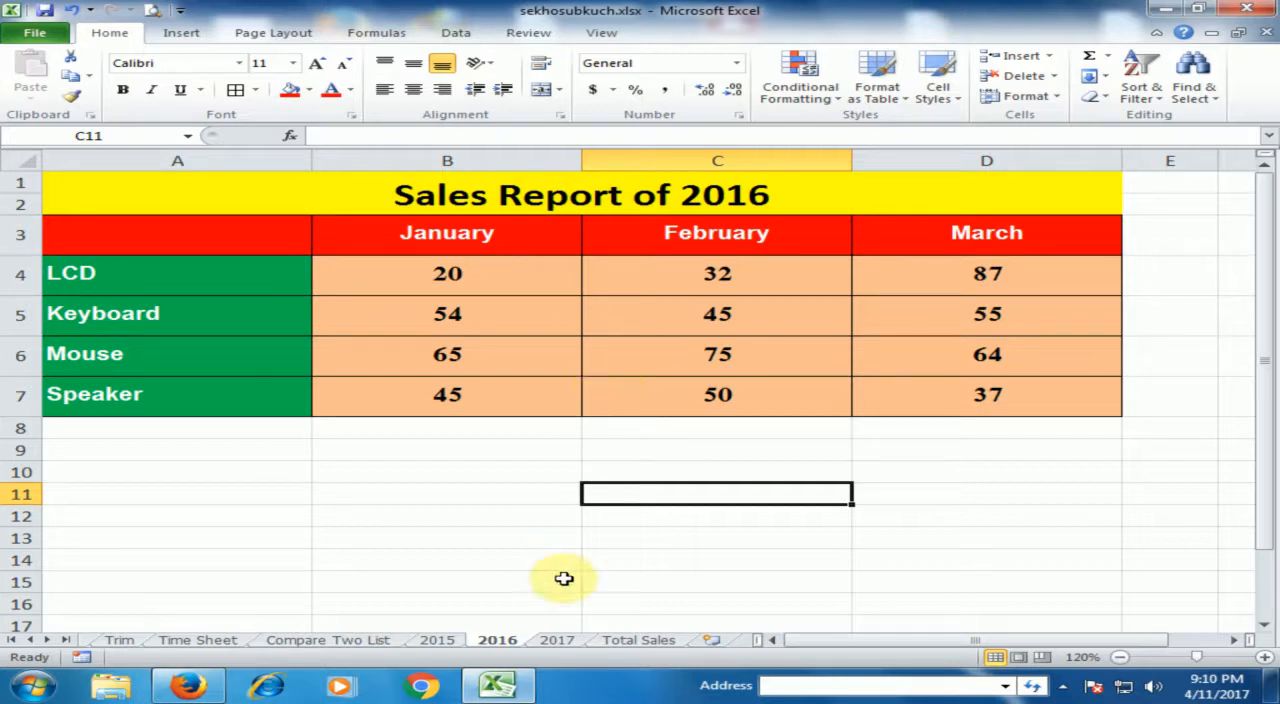
click(558, 643)
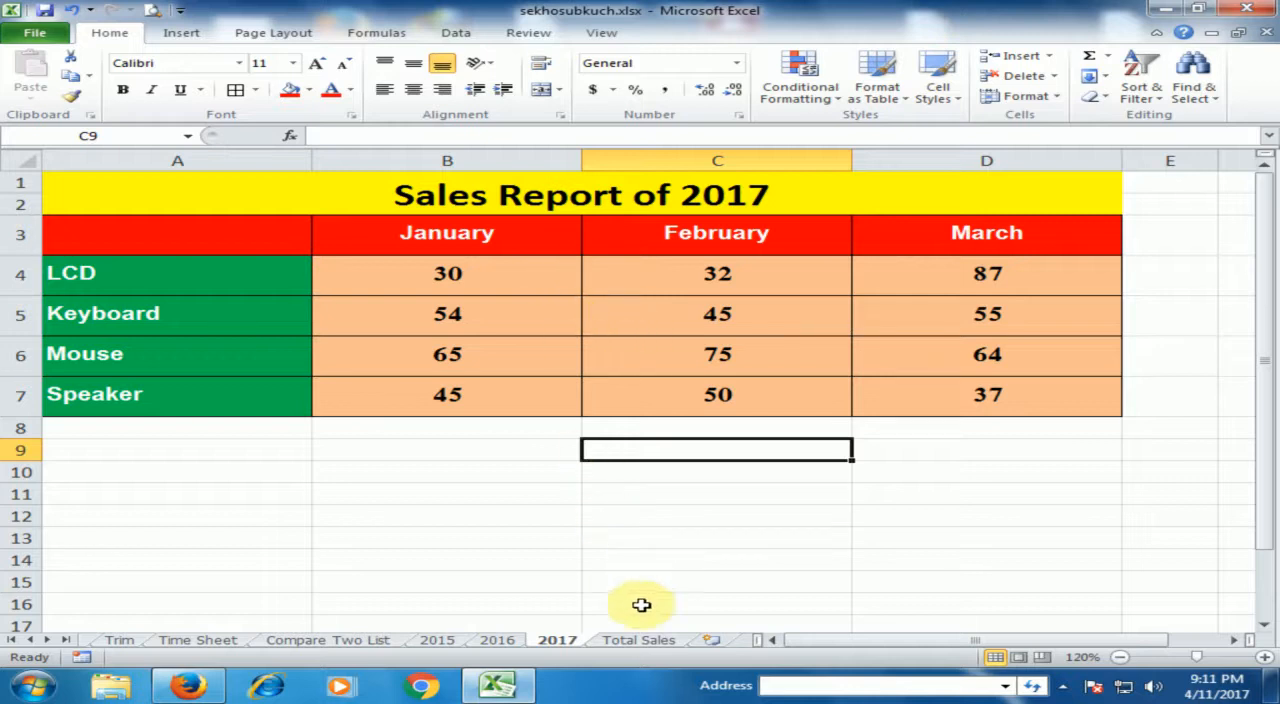
Widen columns A to D on the Total Sales sheet and select cell A1 as the destination.
click(640, 638)
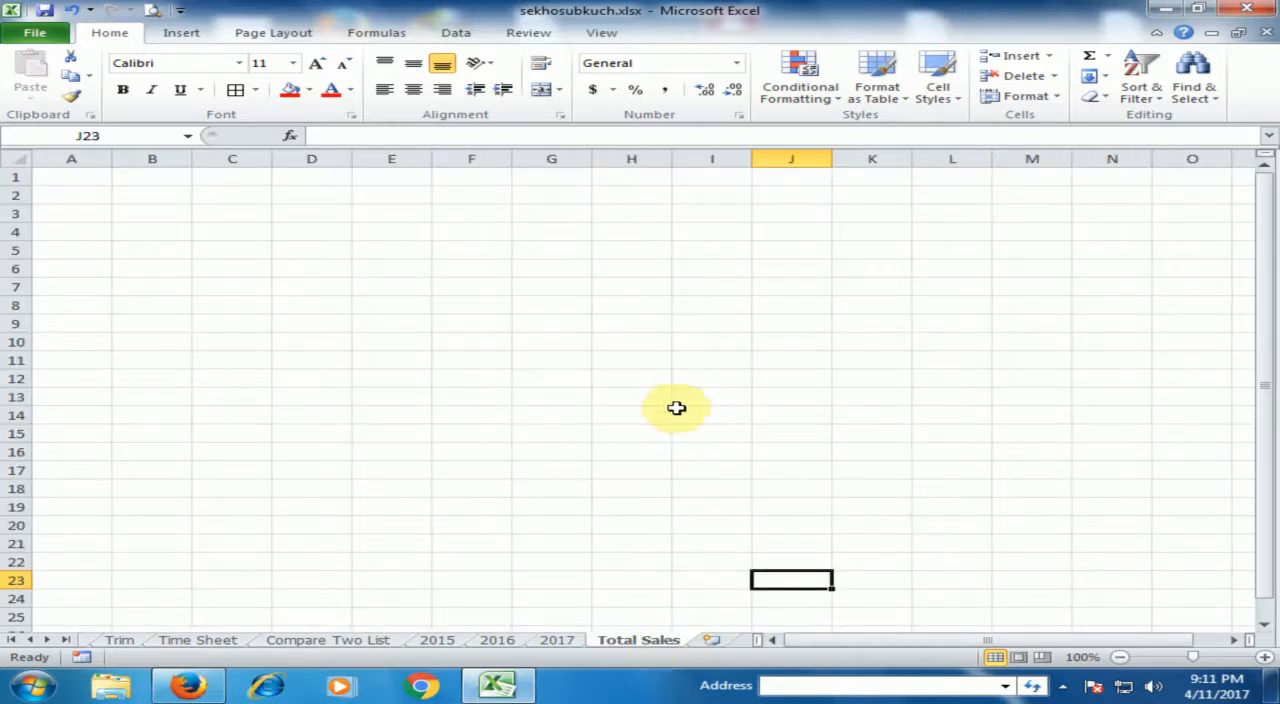
drag(83, 172, 340, 178)
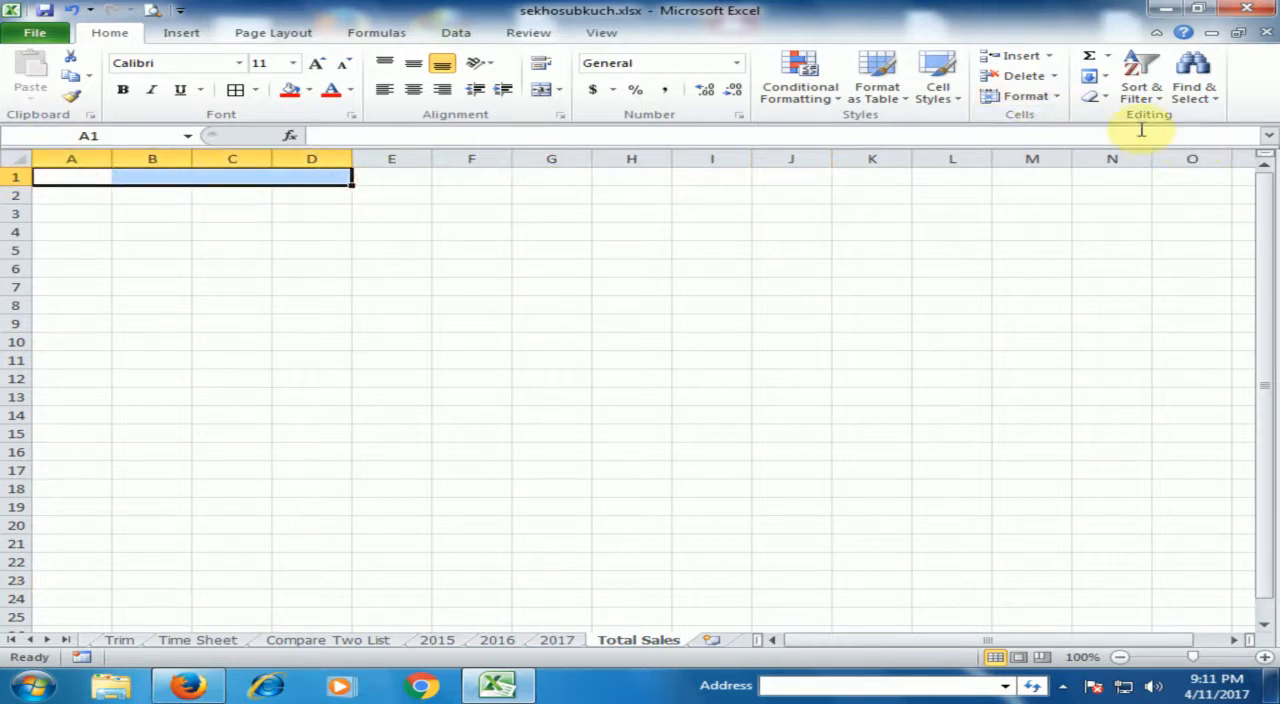
click(1052, 96)
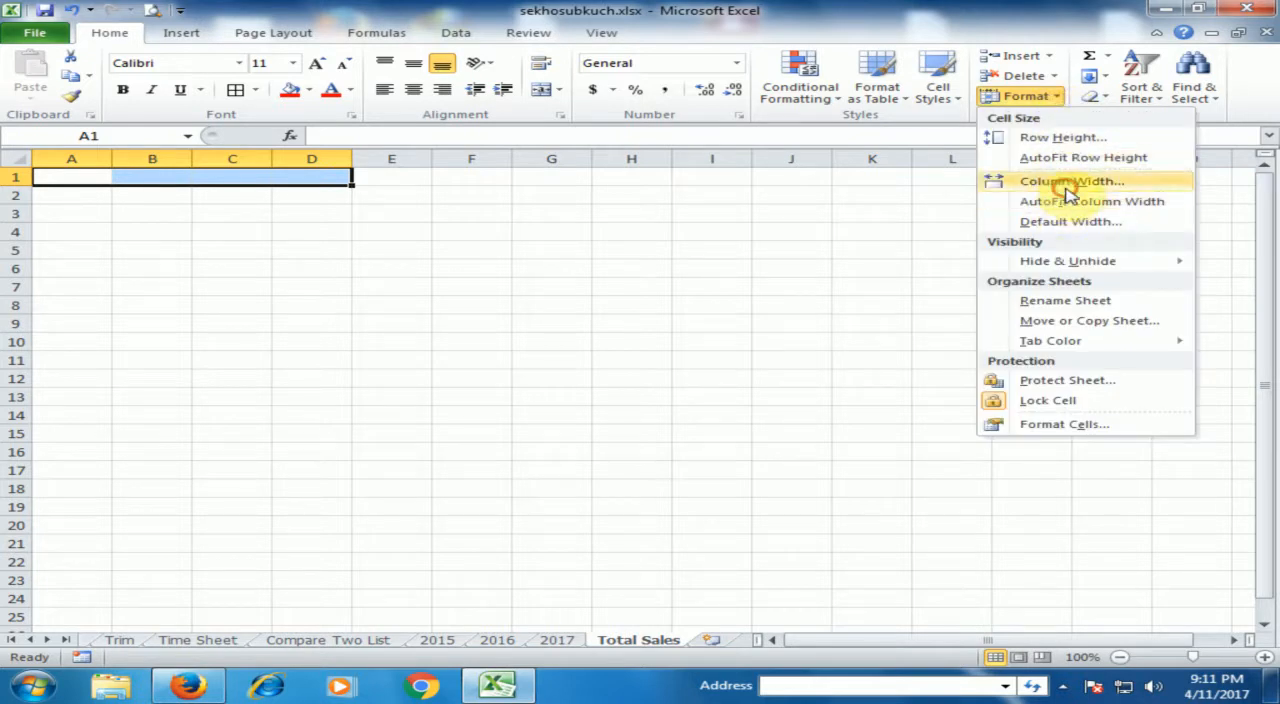
click(1063, 180)
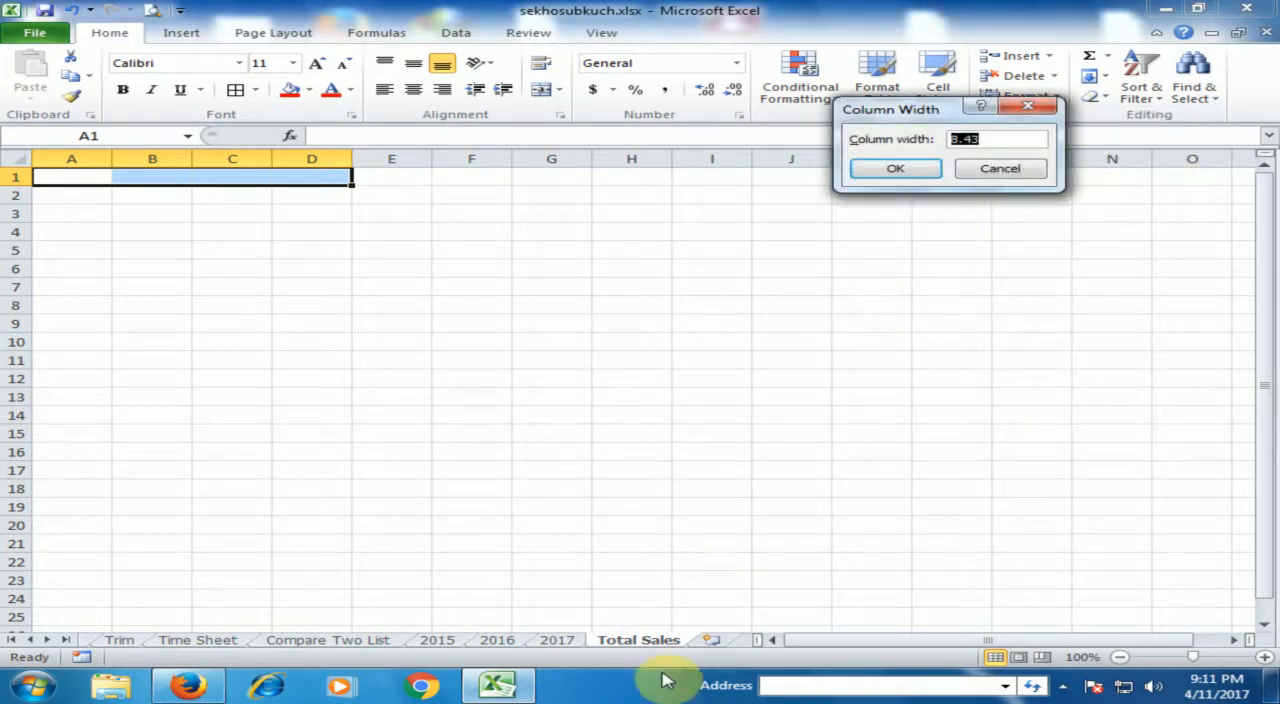
key(Return)
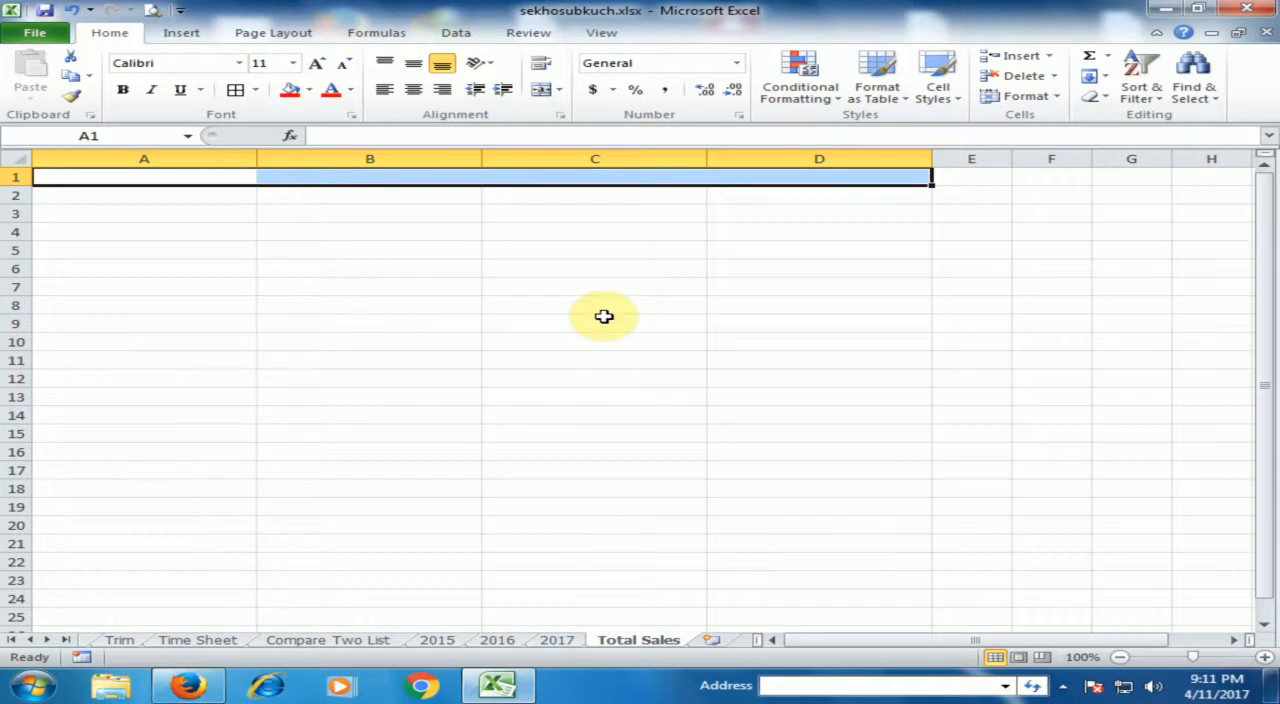
click(345, 232)
click(236, 181)
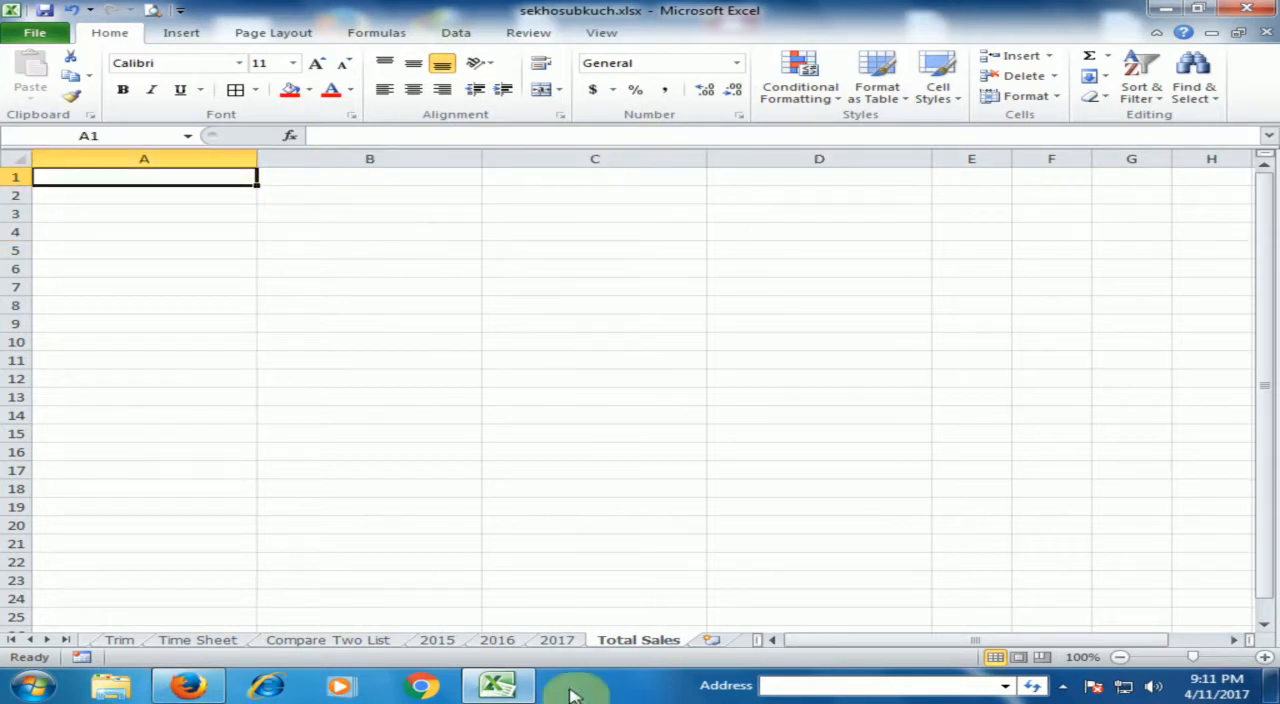
Look through the 2015, 2016 and 2017 report sheets once more and return to the Total Sales sheet.
click(436, 640)
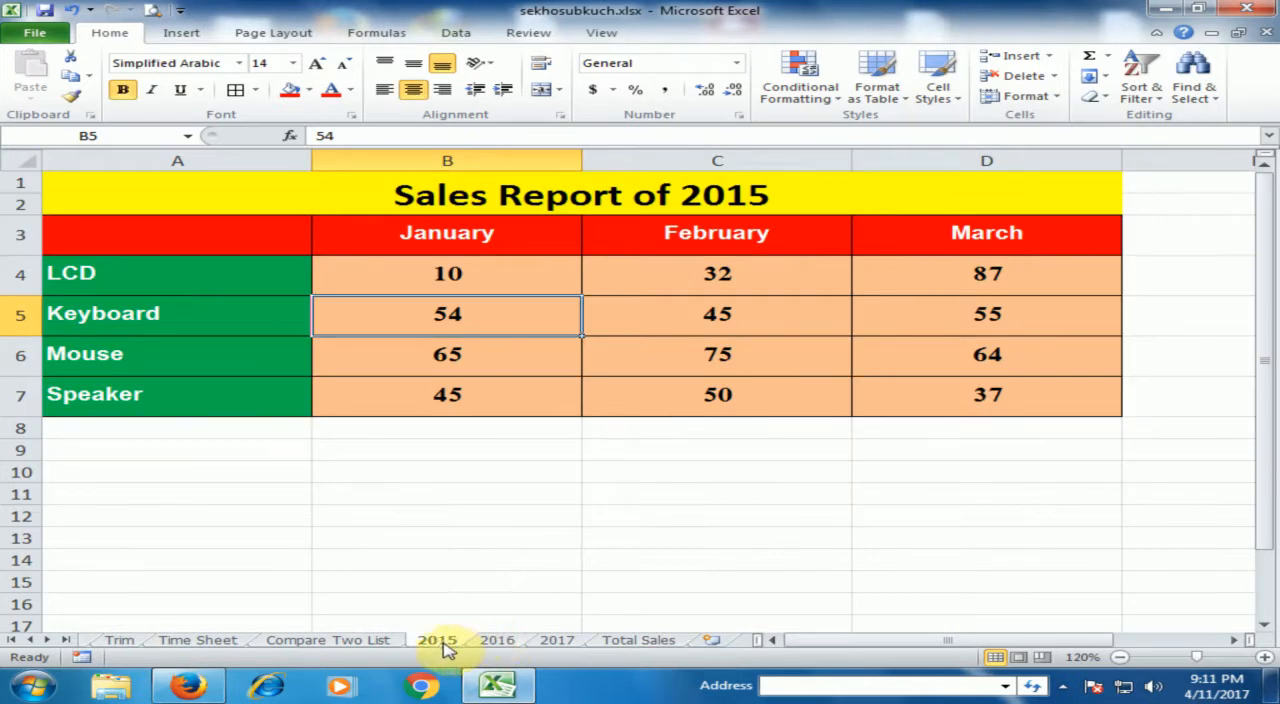
click(492, 643)
click(557, 641)
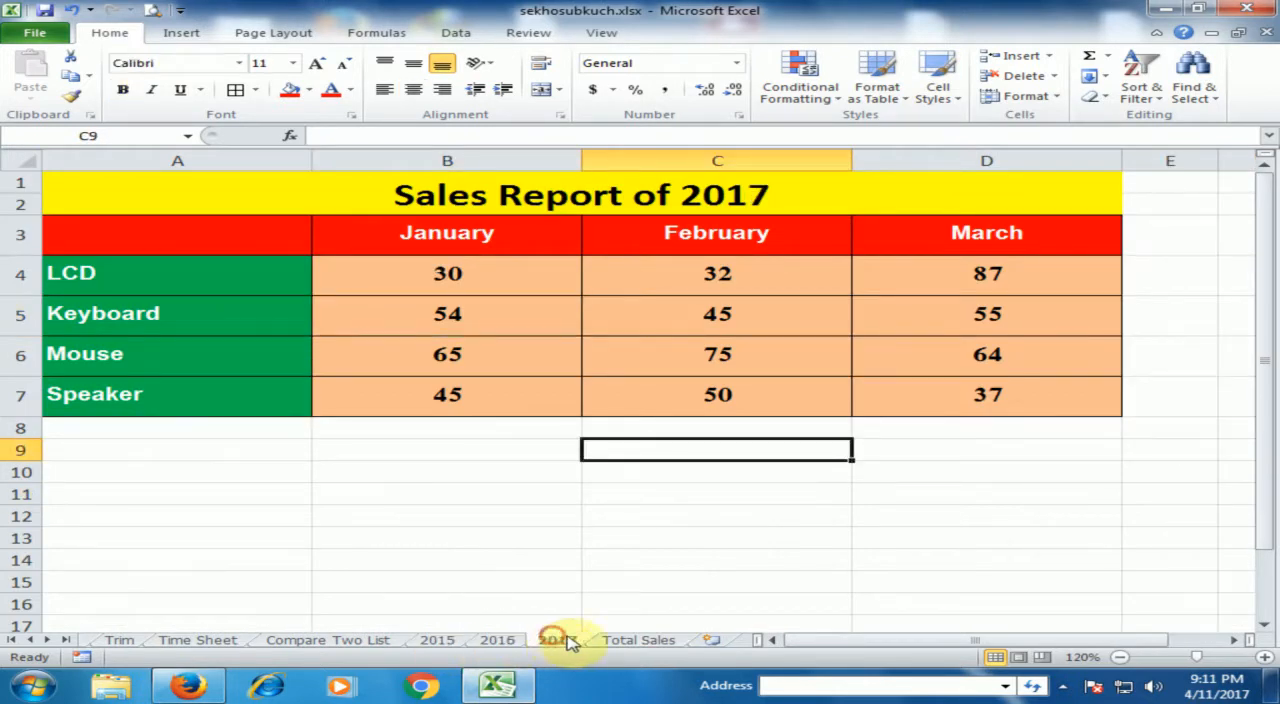
click(638, 641)
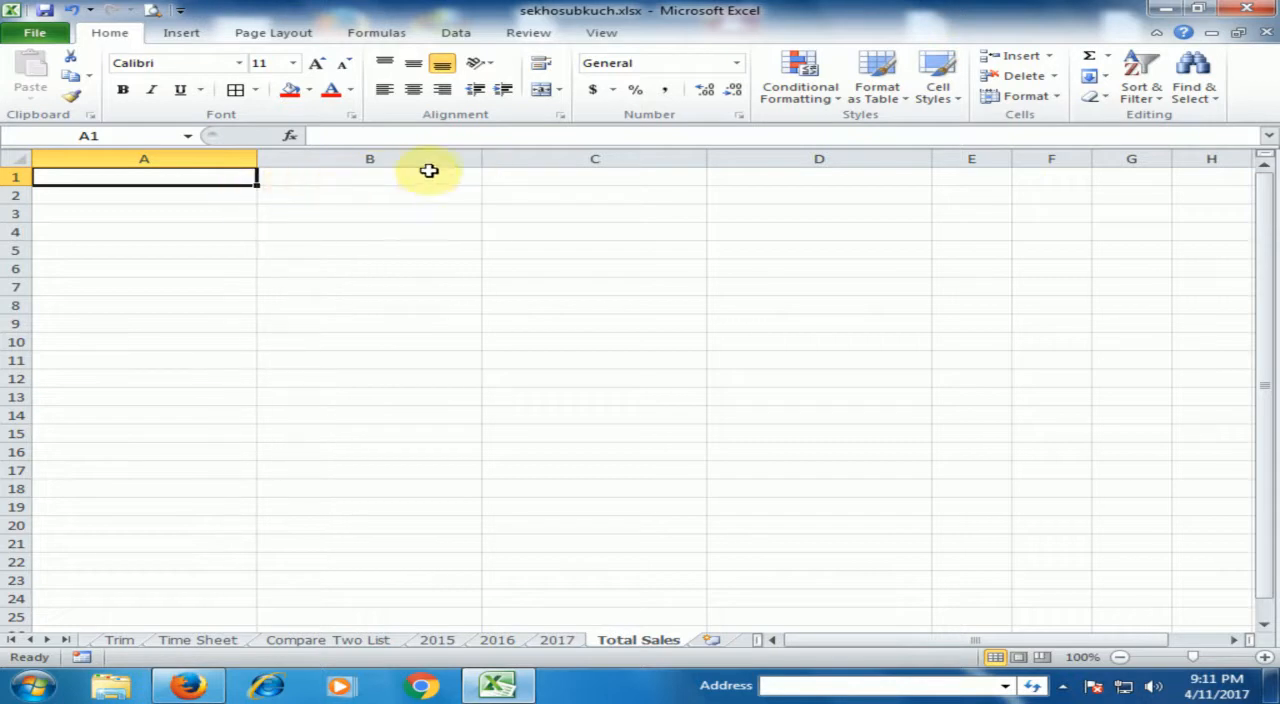
Start a data consolidation at cell A1 of the Total Sales sheet with Sum as the function.
click(465, 34)
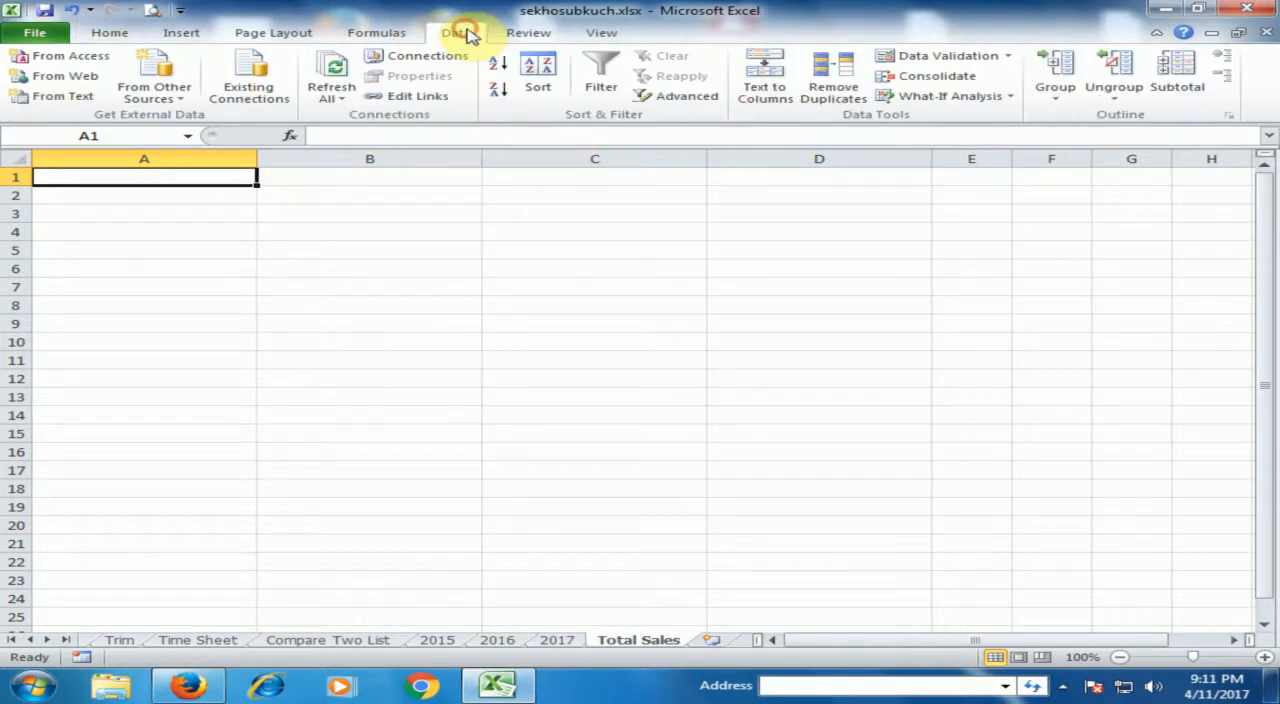
click(928, 78)
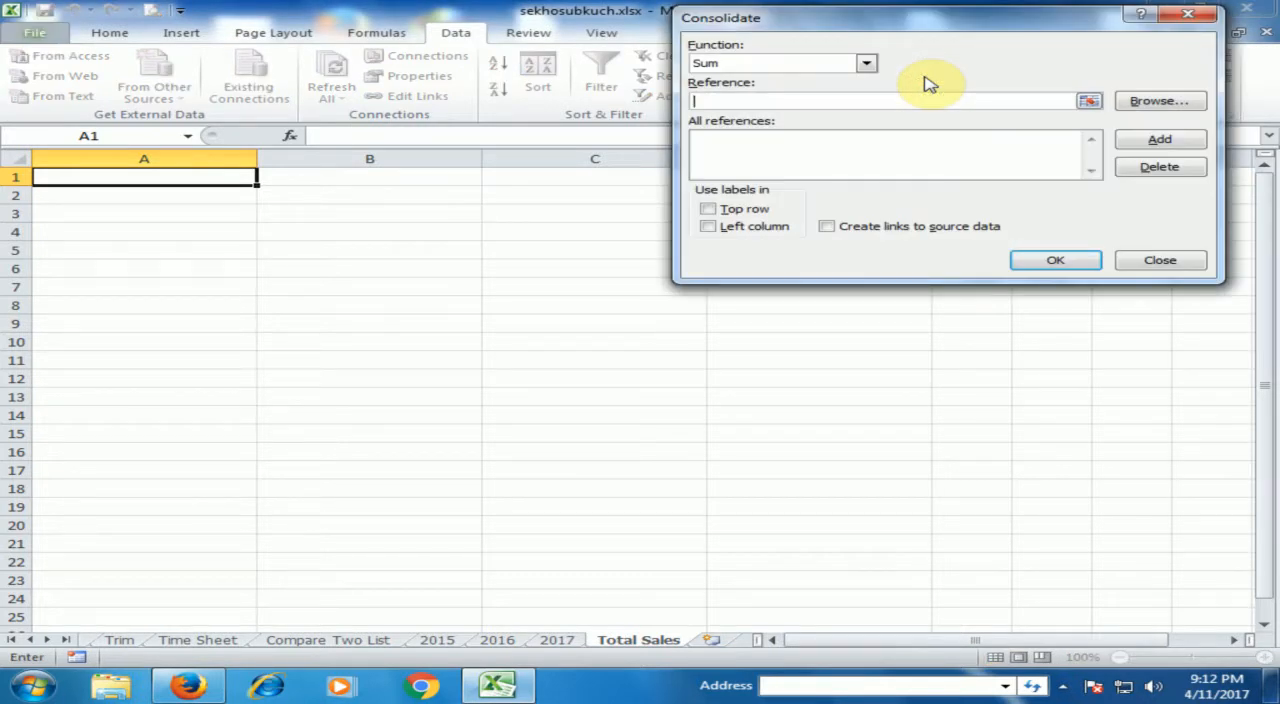
click(866, 65)
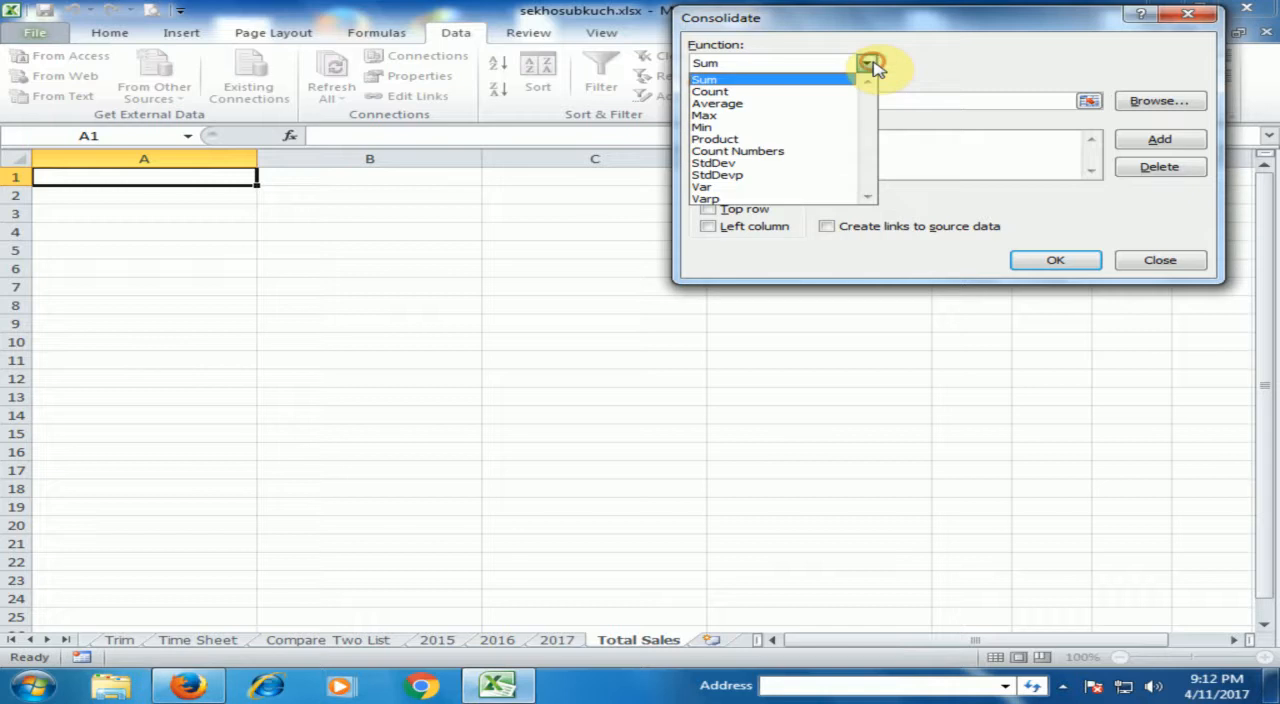
click(742, 80)
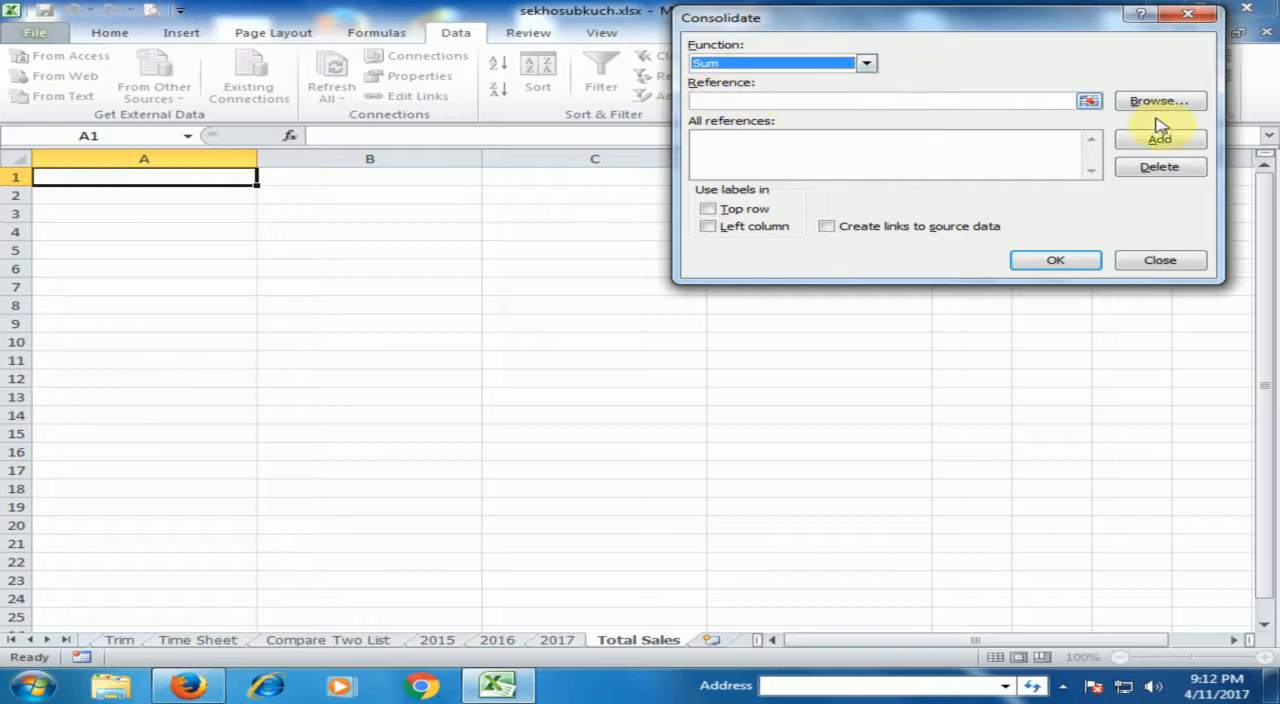
Set the consolidation reference to range A3:D7 on the 2015 sheet.
click(1089, 103)
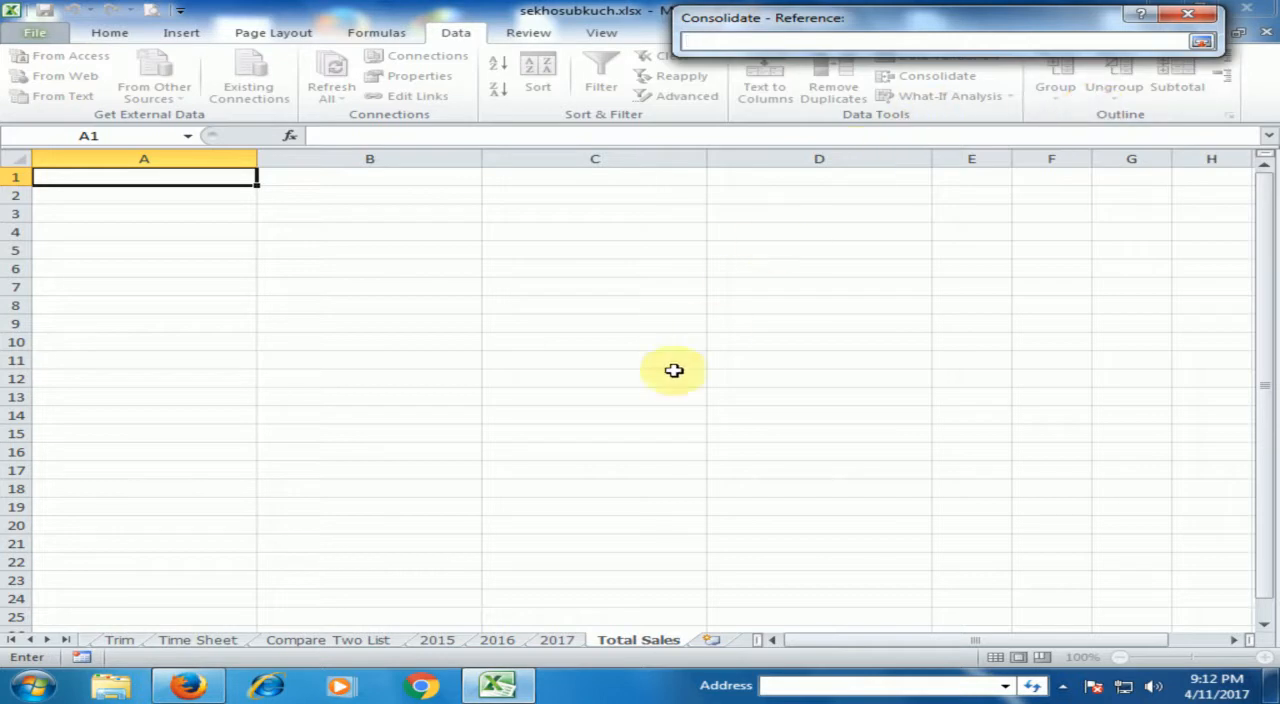
click(432, 643)
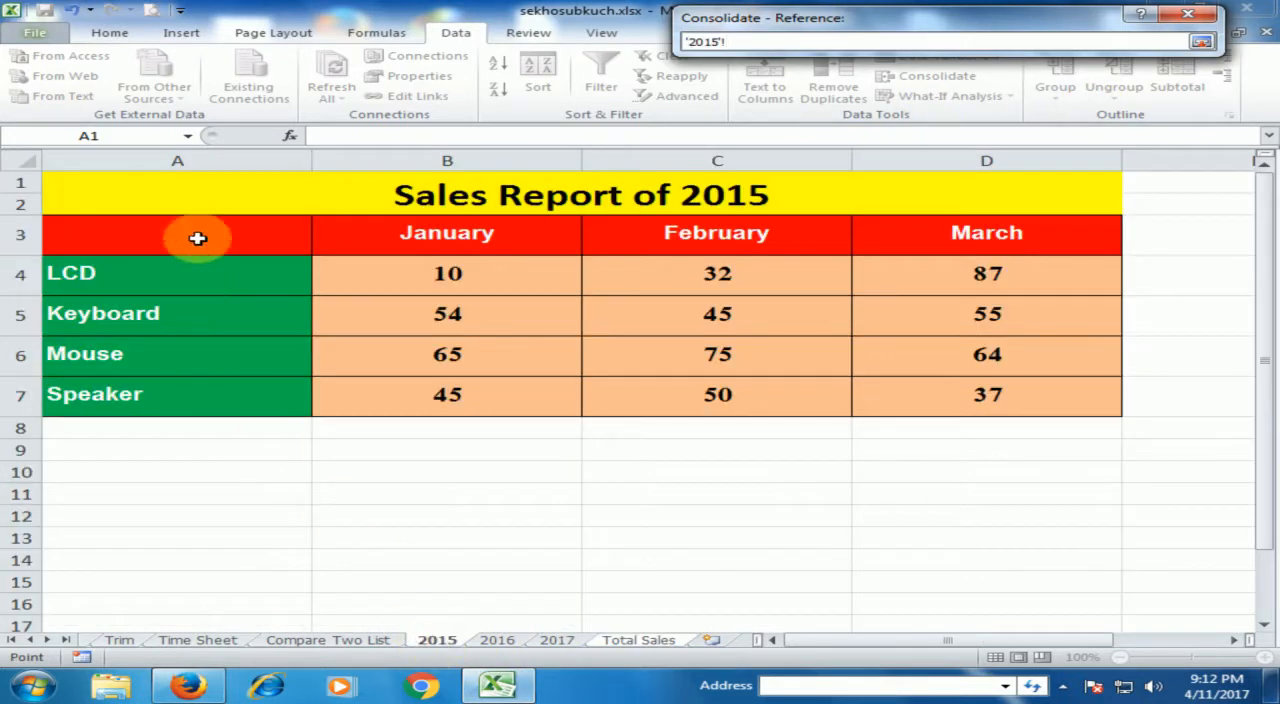
drag(210, 231, 998, 390)
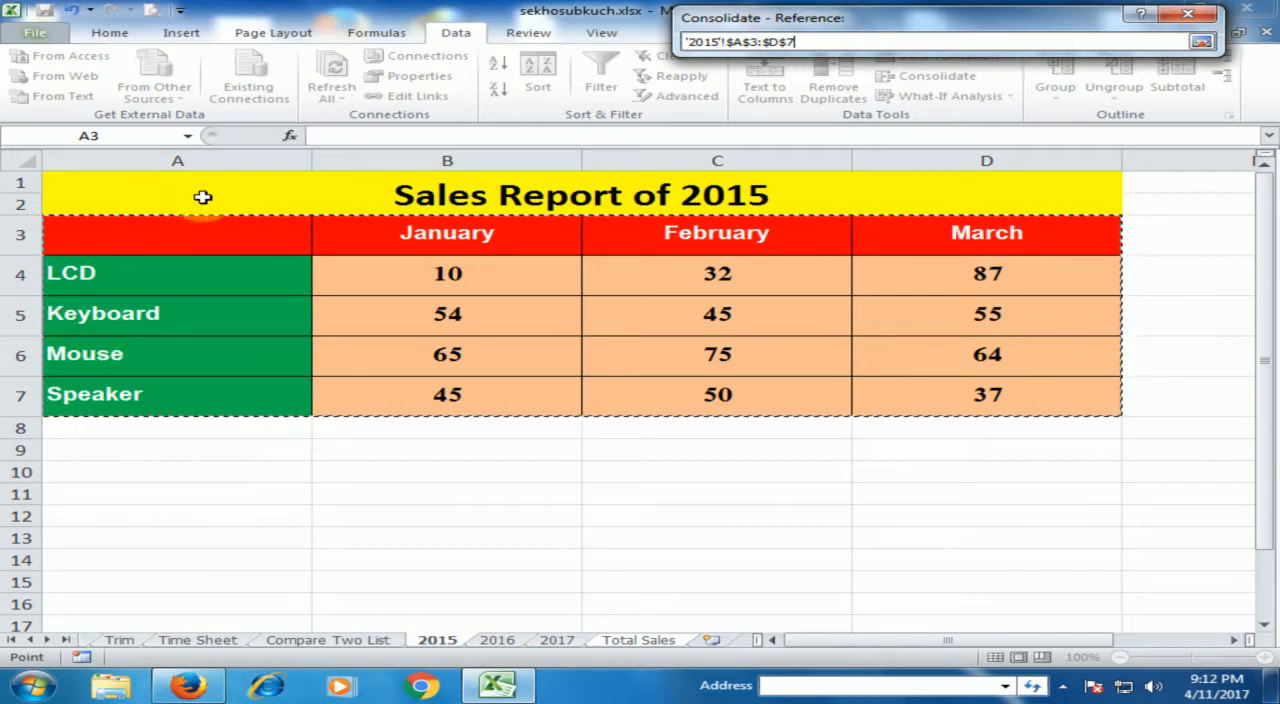
click(1203, 43)
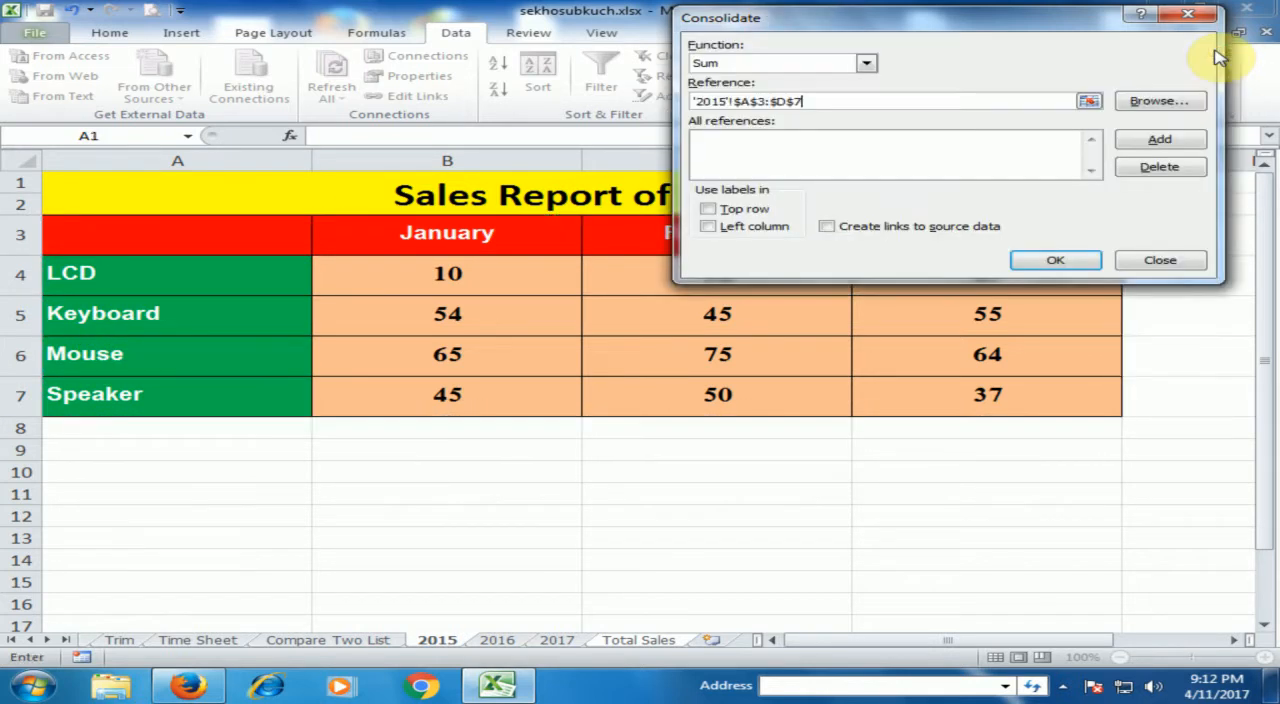
Enable top row labels, left column labels and links to source data, and add the 2015 range to the consolidation references.
click(716, 212)
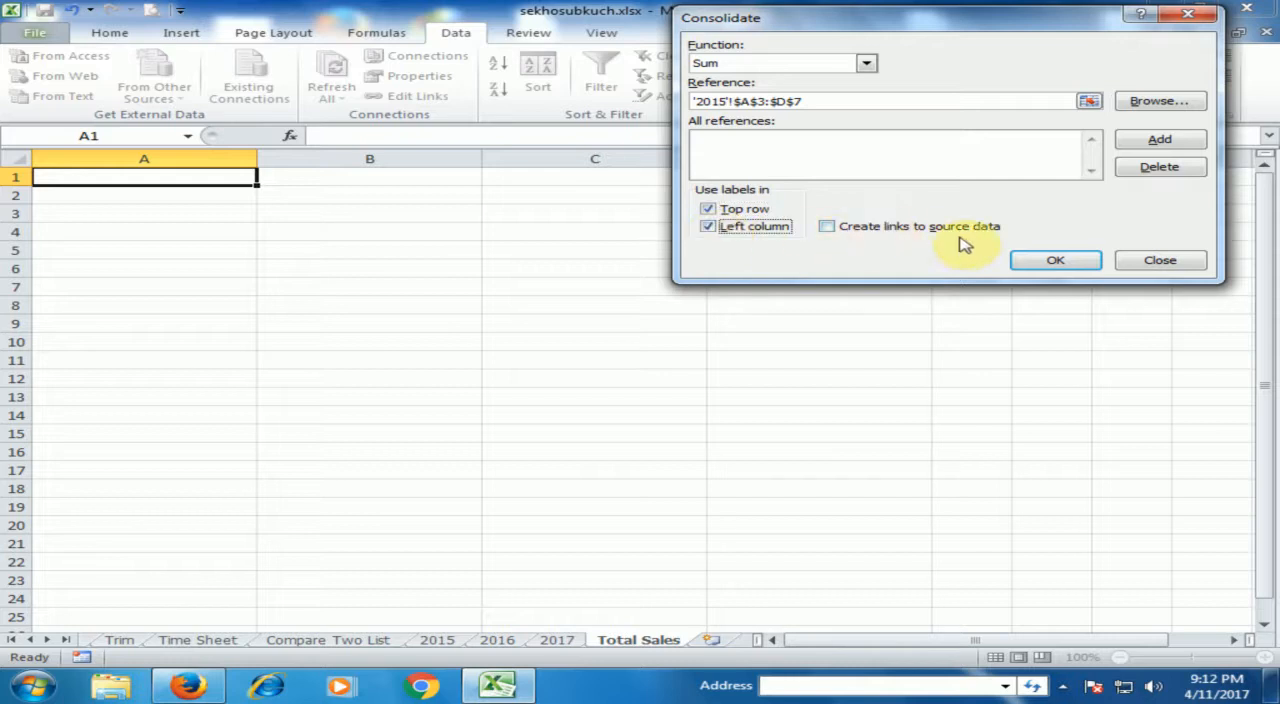
click(825, 228)
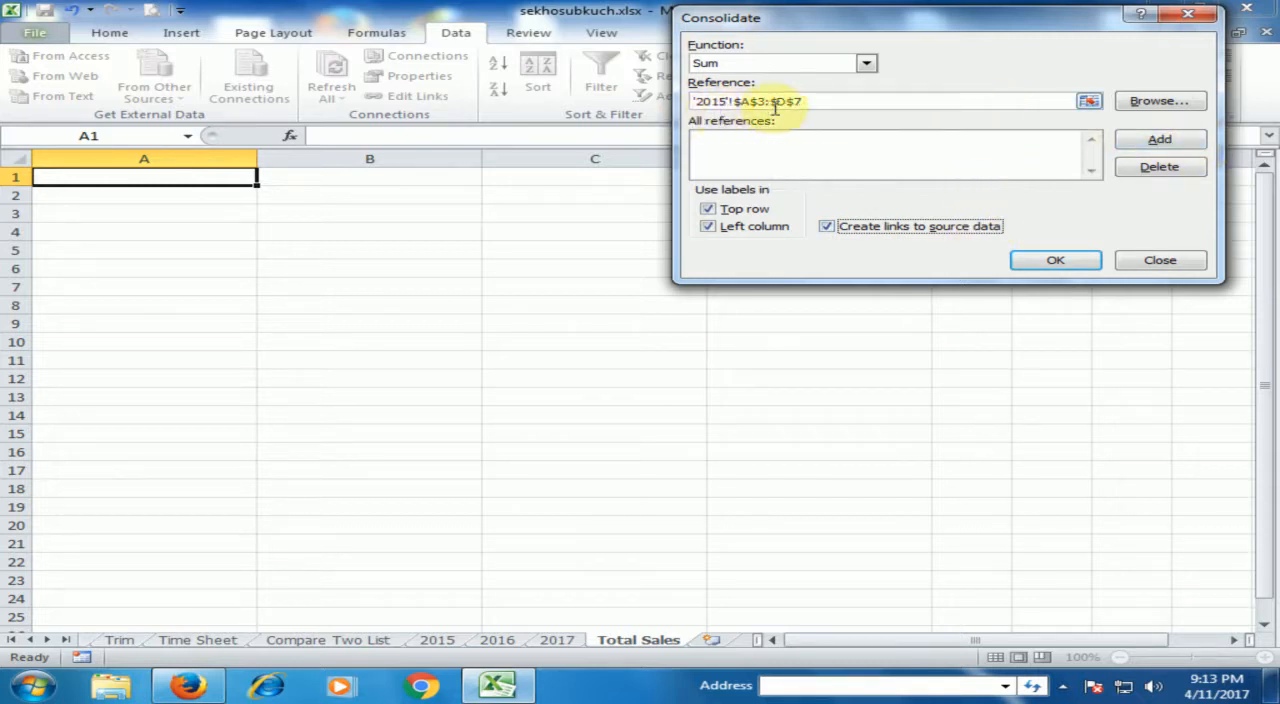
click(1159, 140)
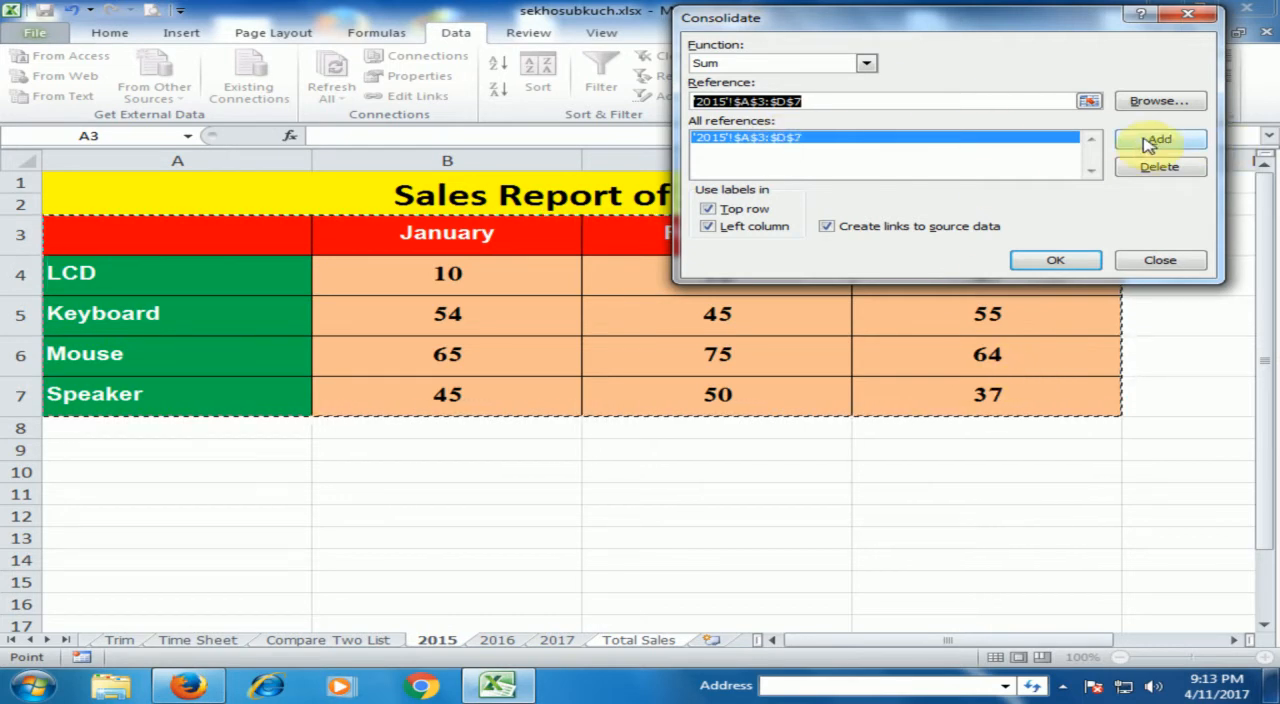
Add range A3:D7 from the 2016 sheet to the consolidation references.
click(1089, 102)
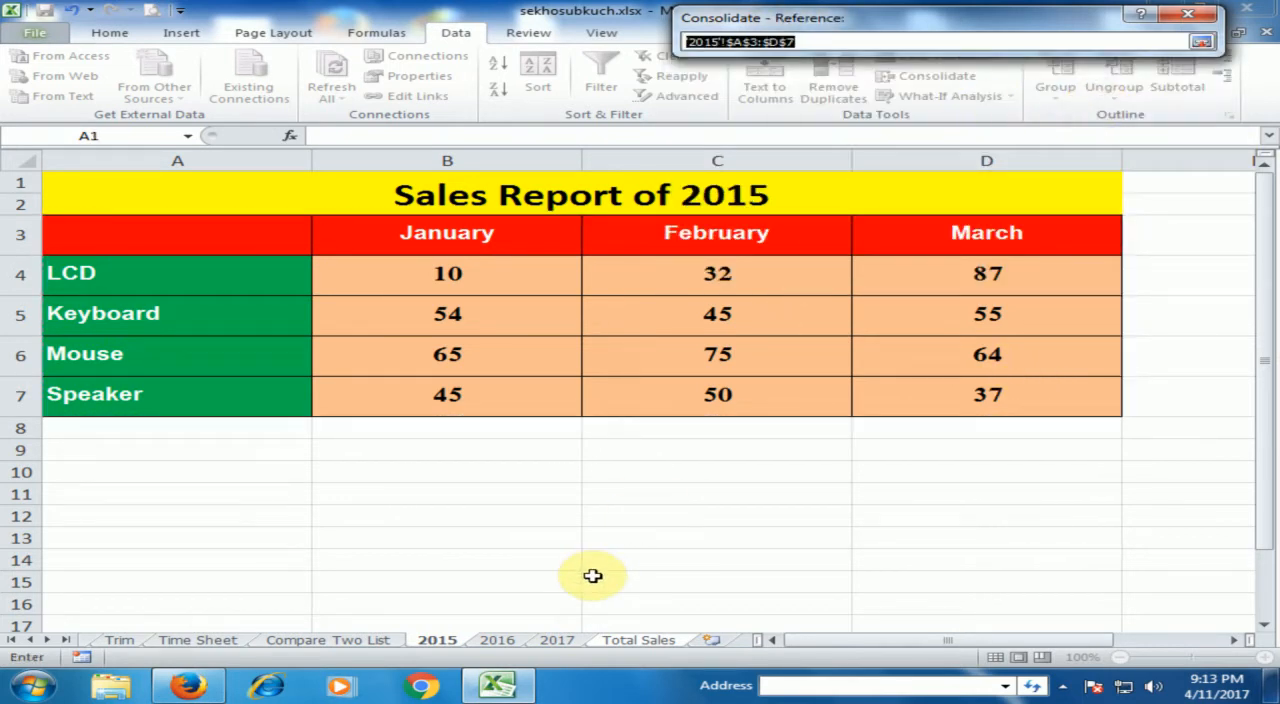
click(500, 640)
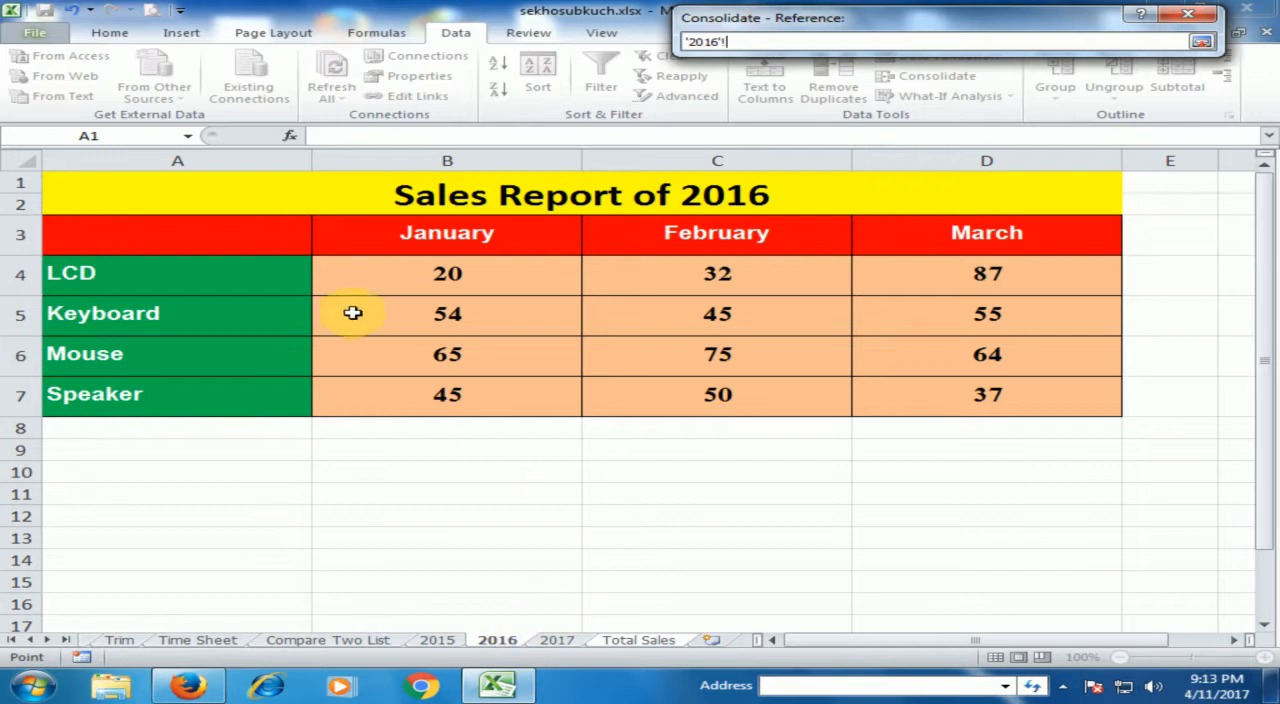
click(262, 234)
drag(331, 242, 1057, 380)
click(1204, 43)
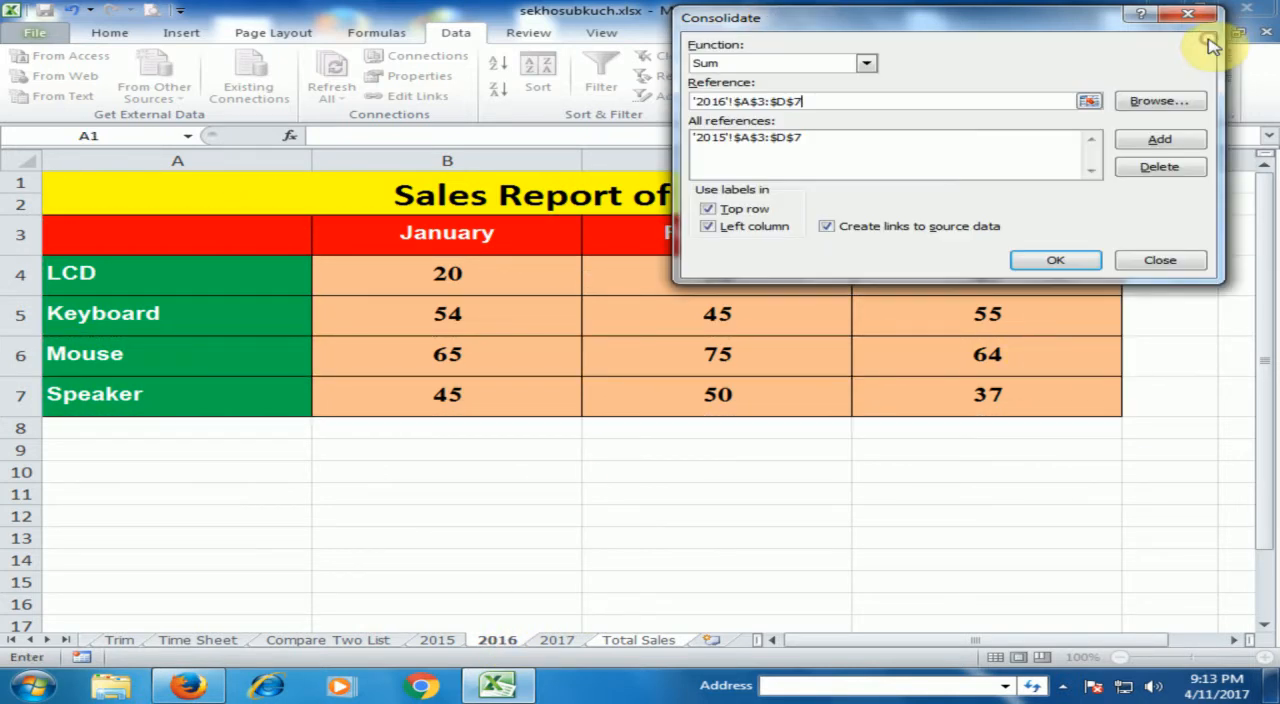
click(1147, 142)
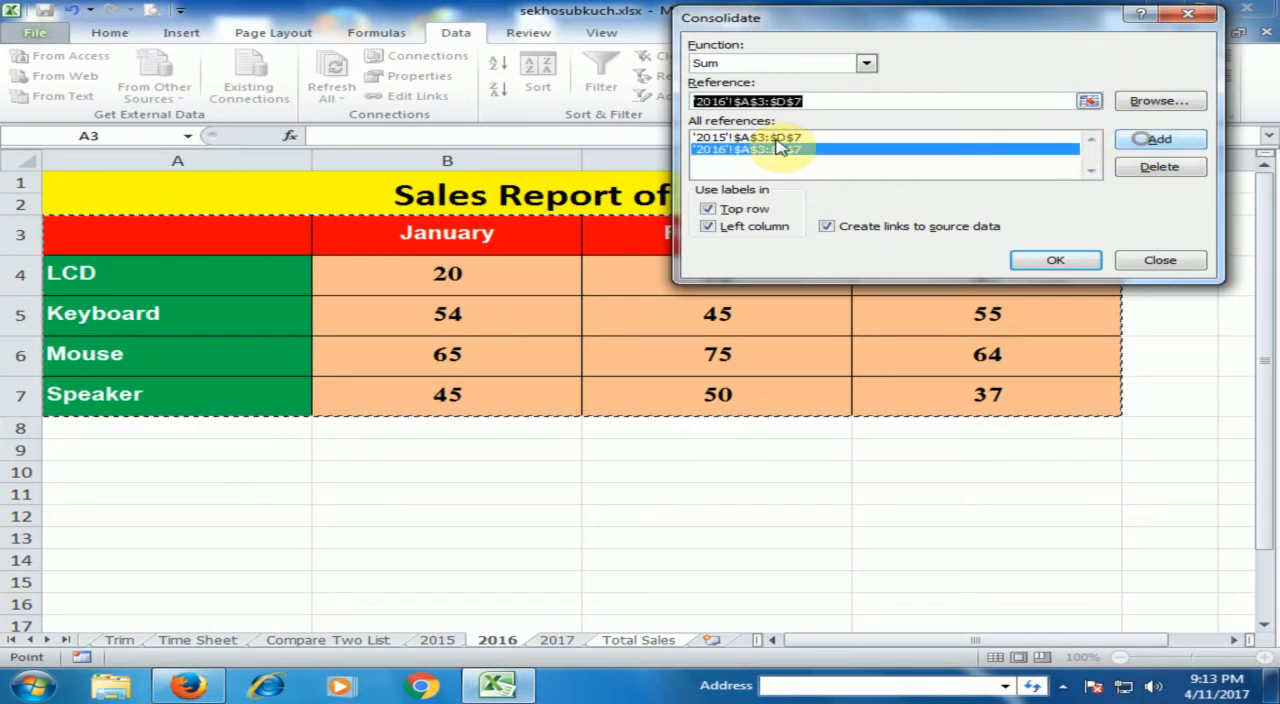
Add range A3:D7 from the 2017 sheet to the consolidation references.
click(1089, 103)
click(557, 640)
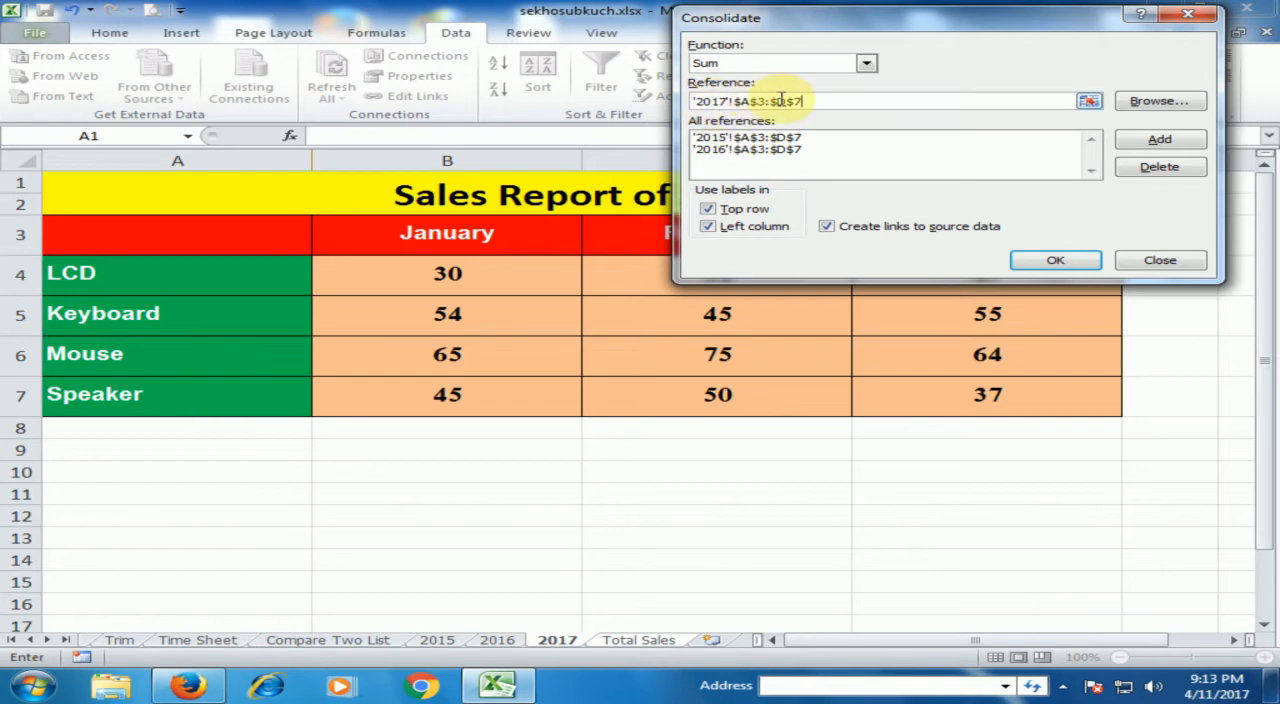
click(1140, 147)
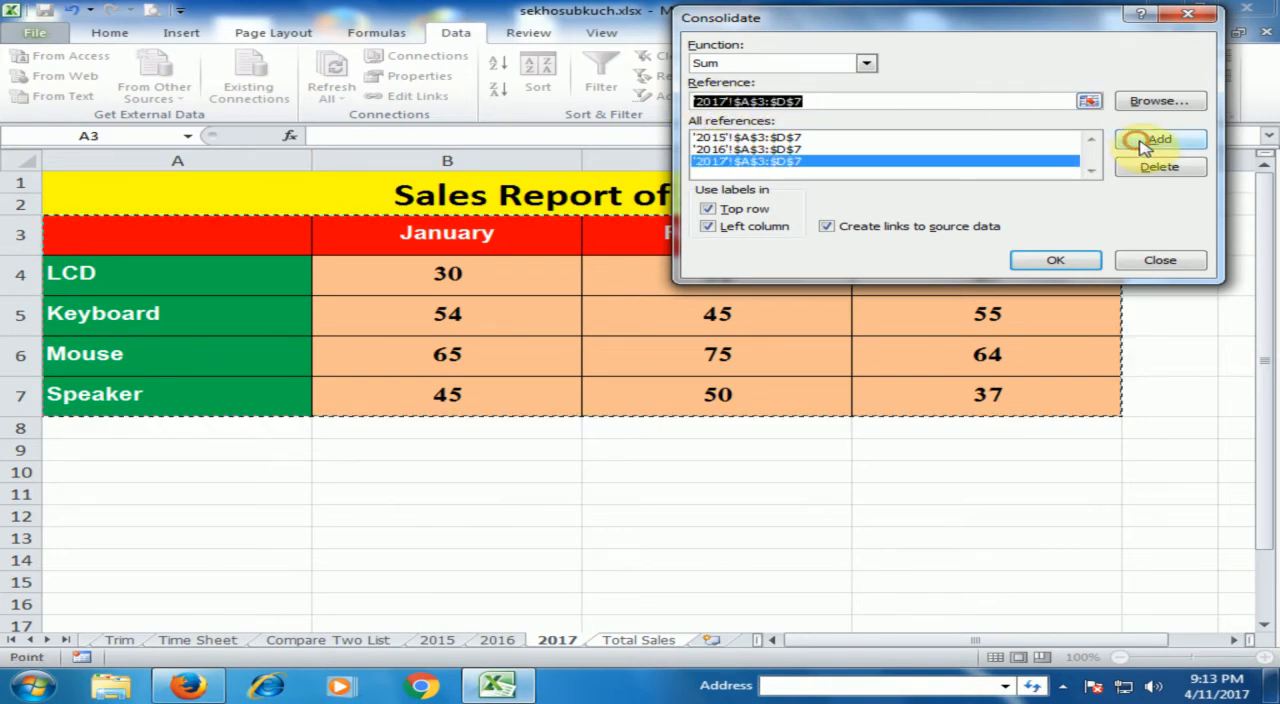
Check the 2015, 2016 and 2017 entries in the reference list and run the consolidation.
click(712, 139)
click(730, 149)
click(762, 161)
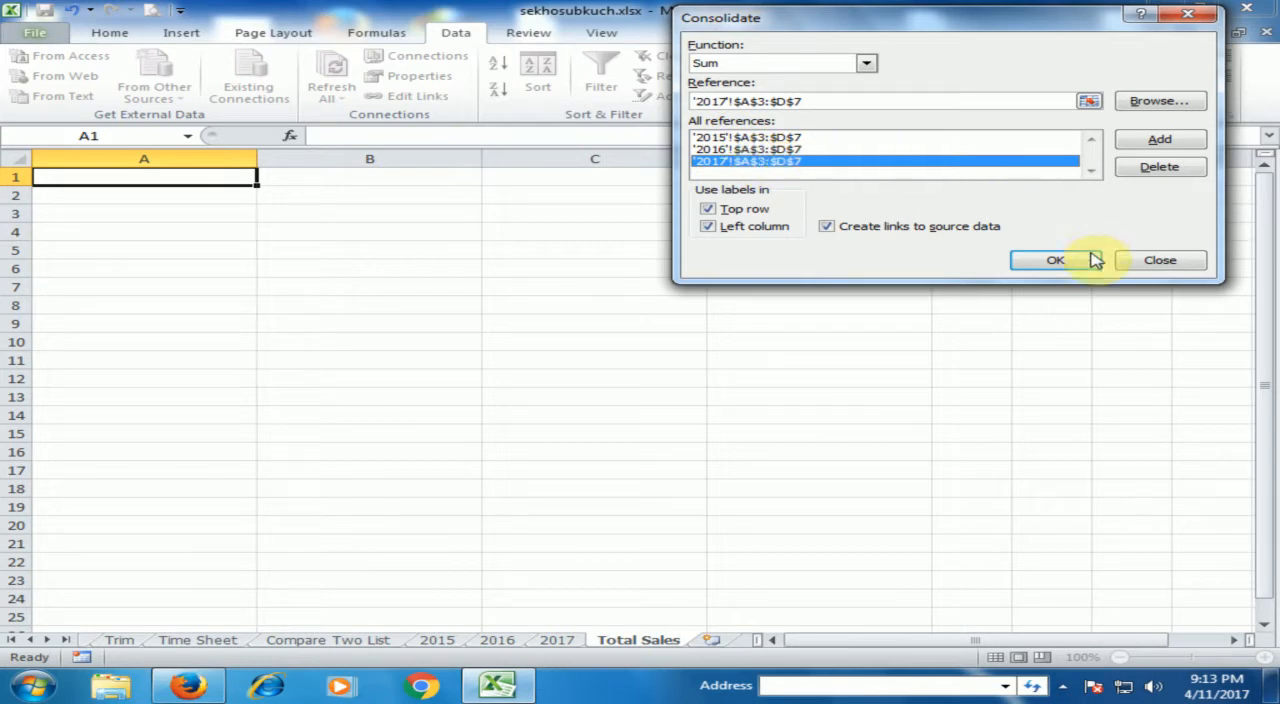
click(1056, 260)
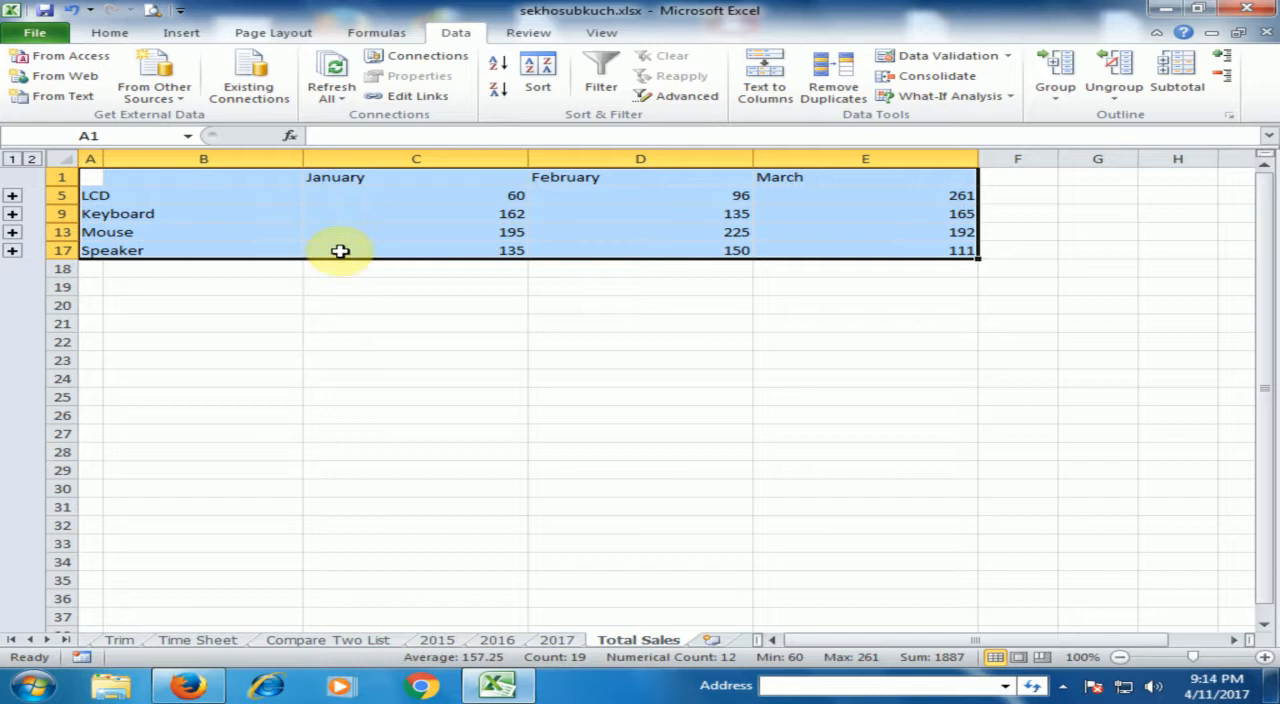
Autofit column A to the product names and select the January LCD total in C5 to inspect its formula.
click(335, 177)
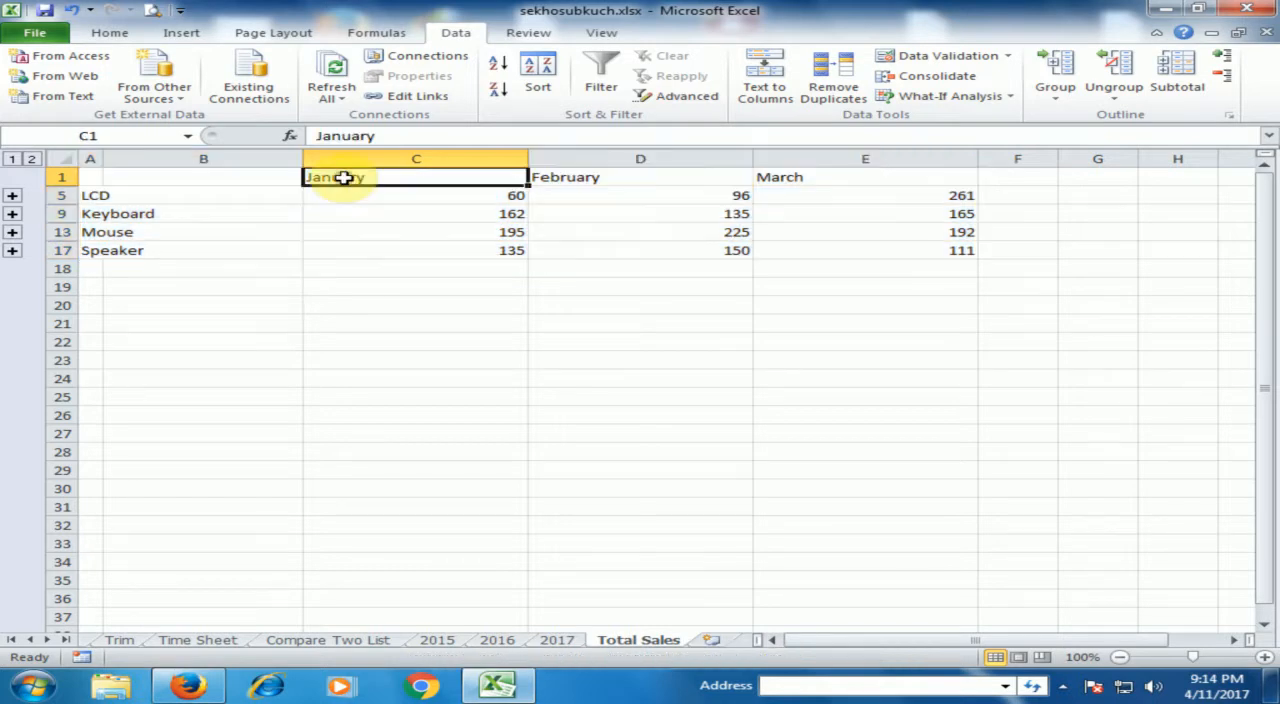
click(190, 195)
click(88, 195)
double_click(102, 159)
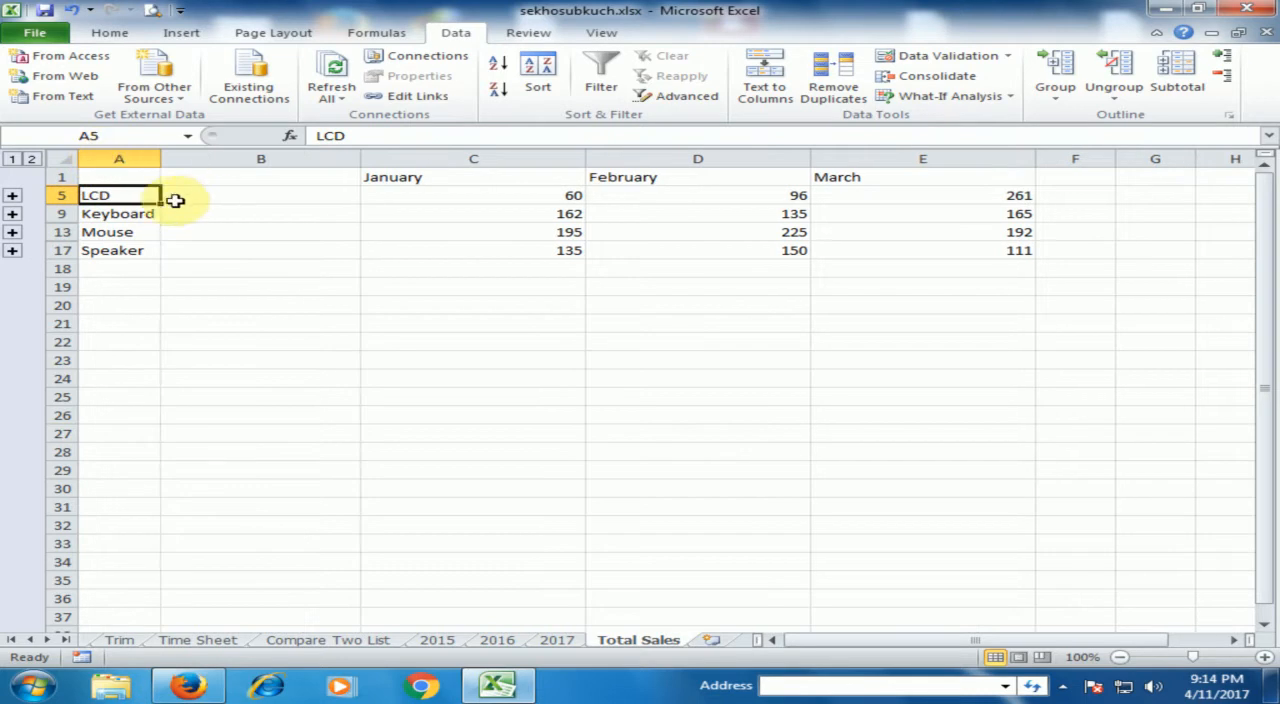
click(495, 203)
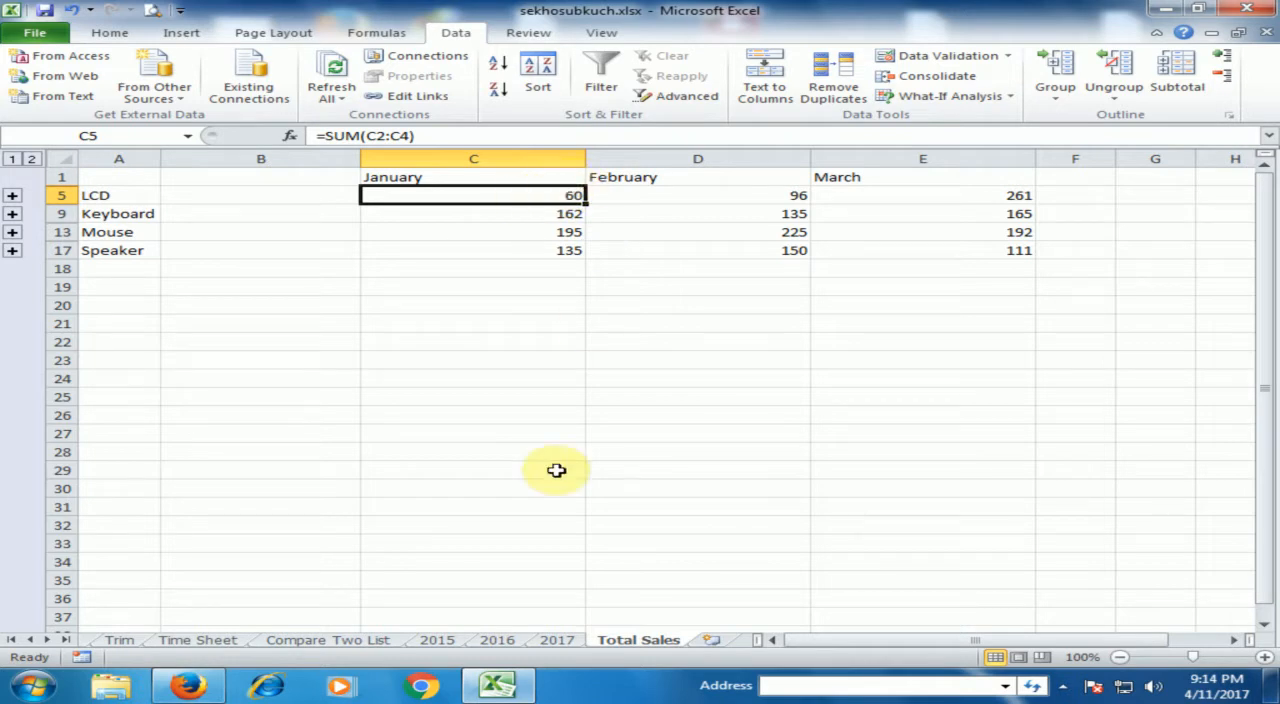
Review the January LCD figures on the 2015, 2016 and 2017 sheets, and return to the Total Sales sheet.
click(440, 642)
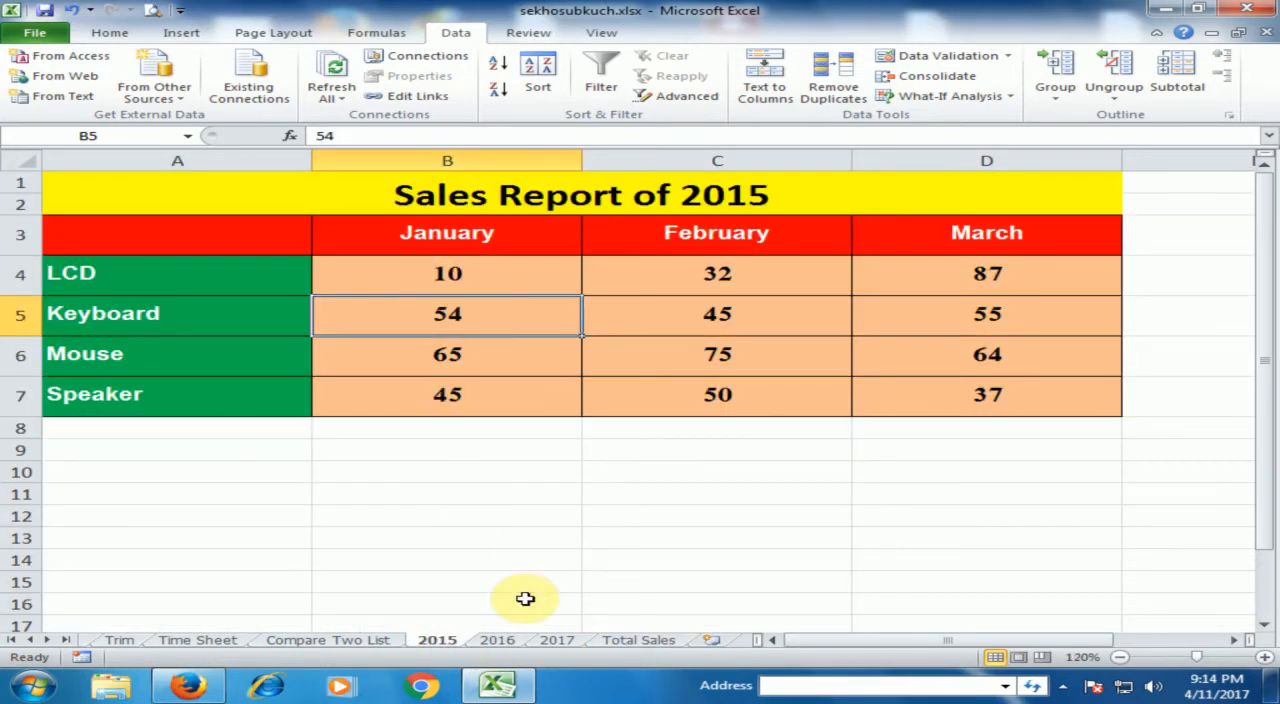
click(497, 641)
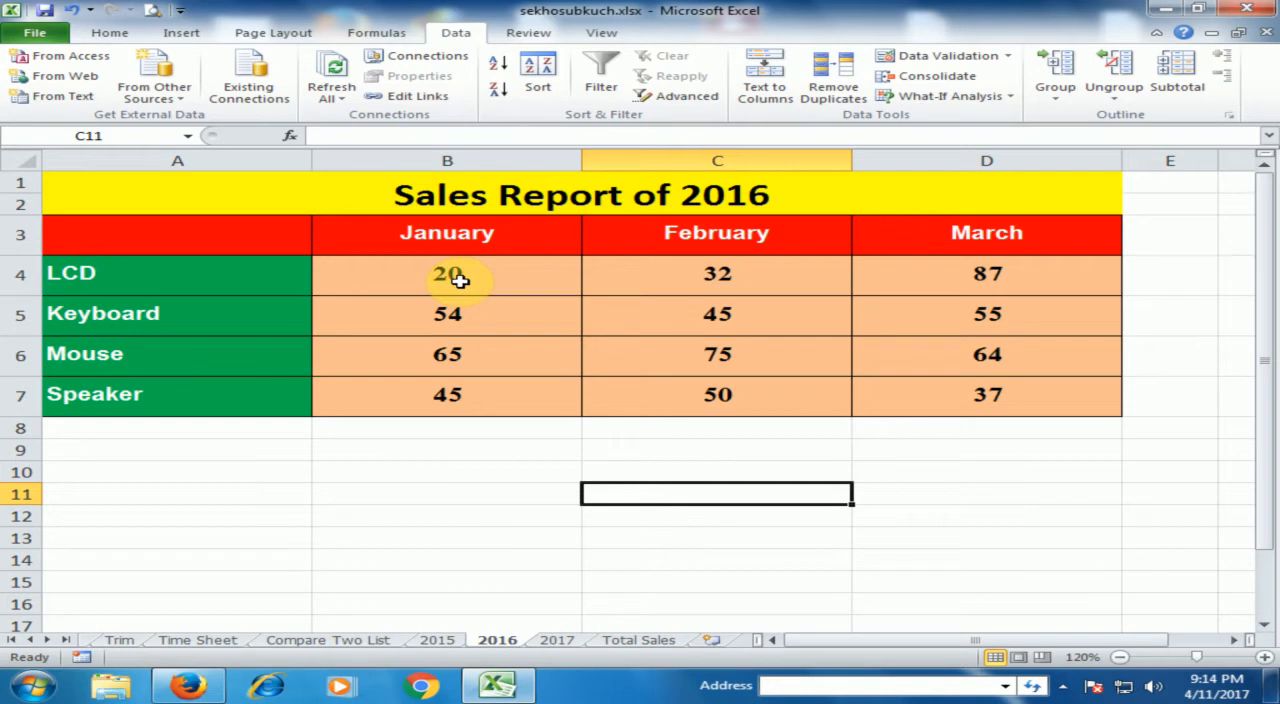
click(557, 639)
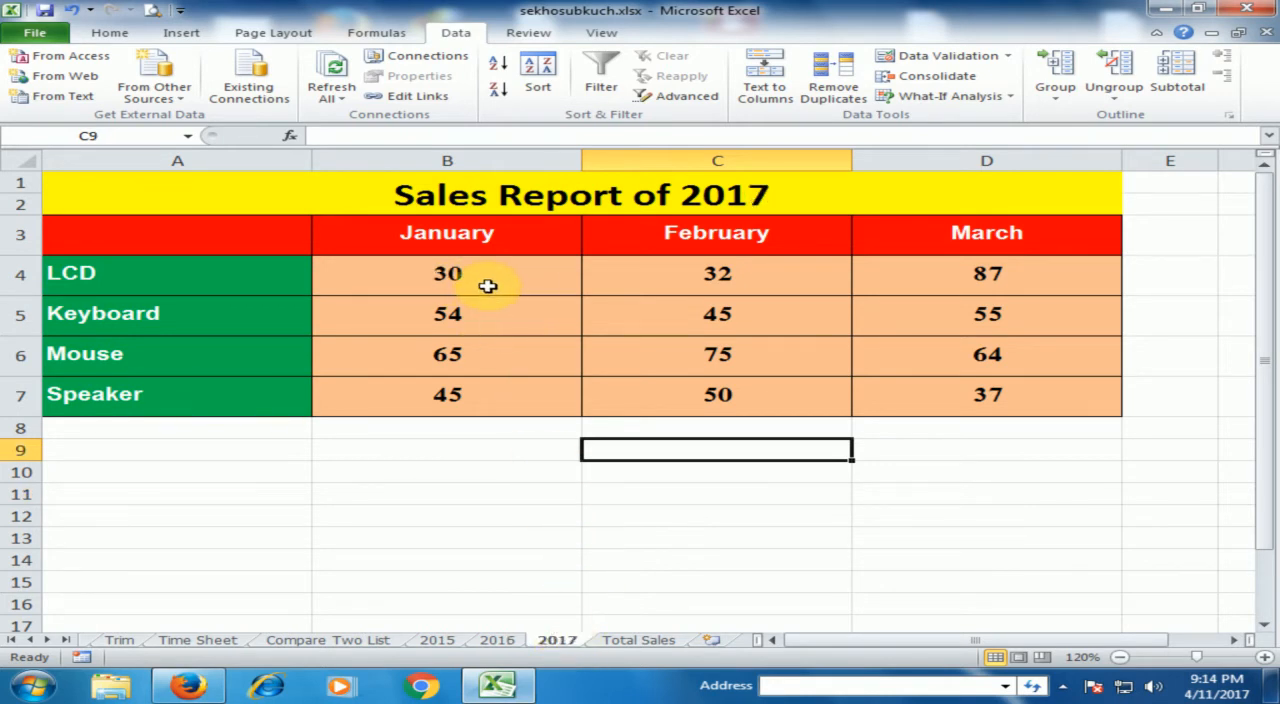
click(645, 639)
Delete the entire empty column B on the Total Sales sheet and widen column A to about 2.5 times its width.
click(274, 249)
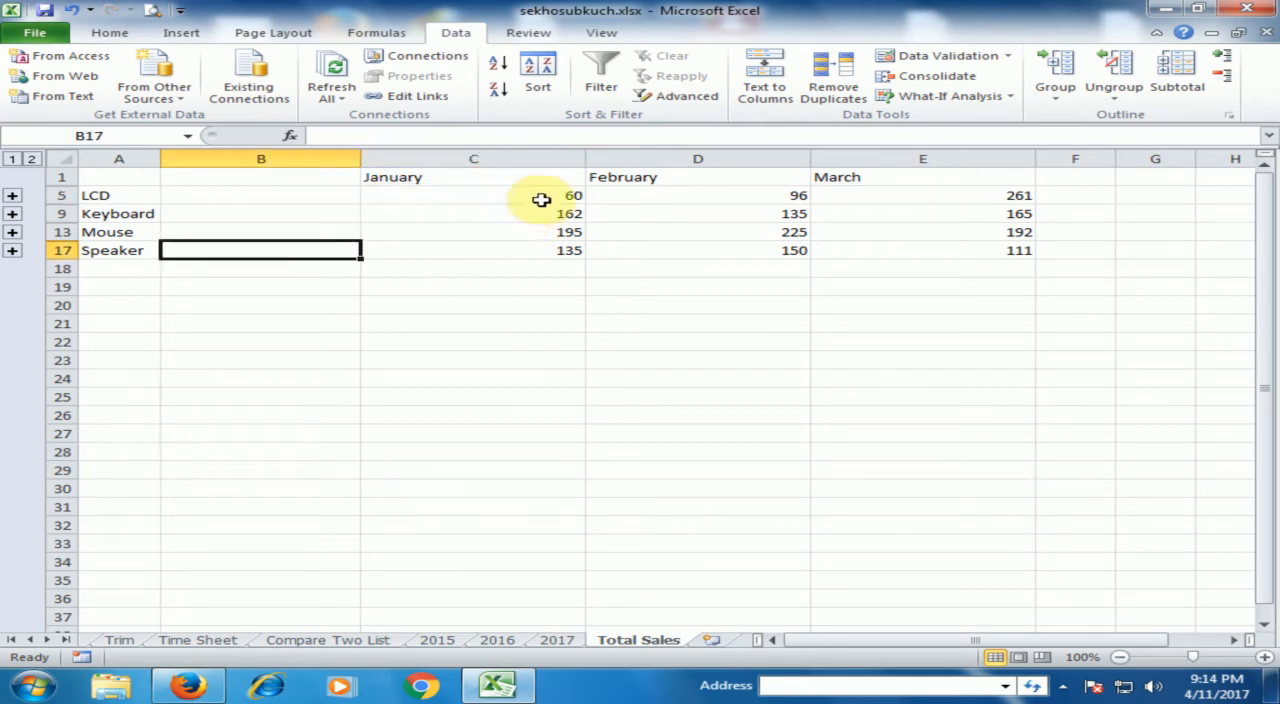
right_click(265, 220)
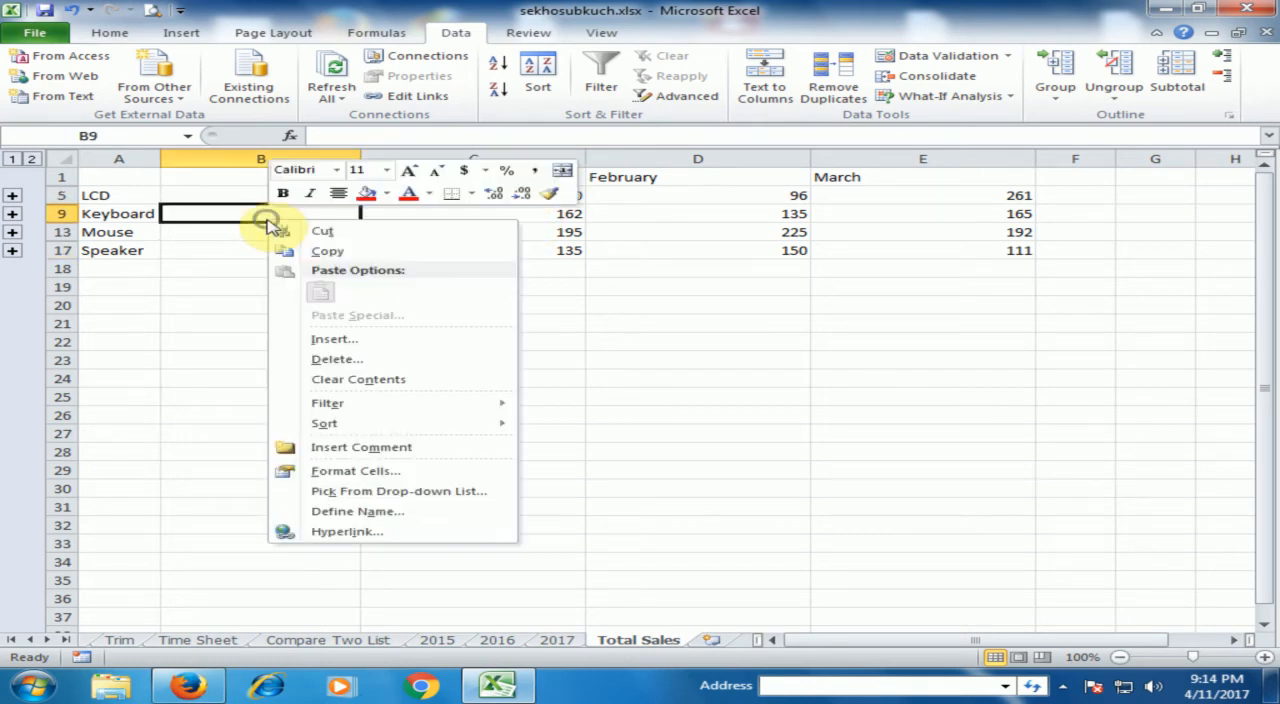
click(343, 359)
click(329, 375)
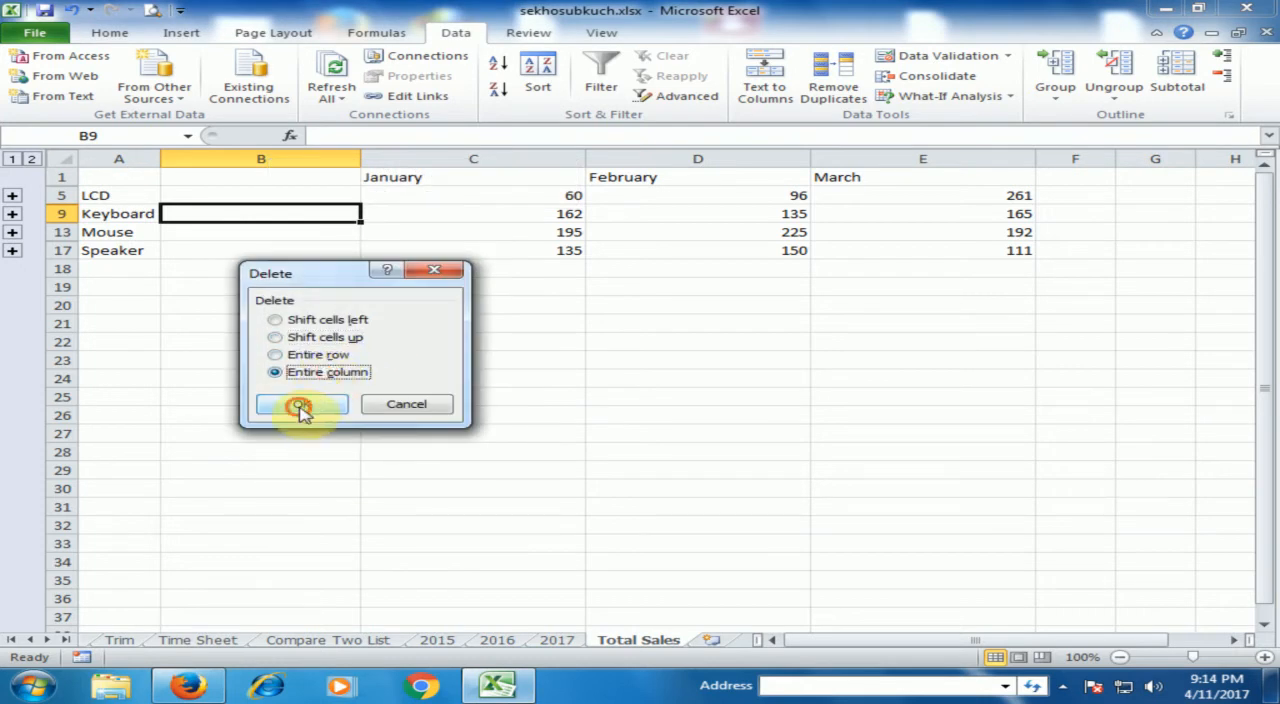
click(300, 403)
click(257, 320)
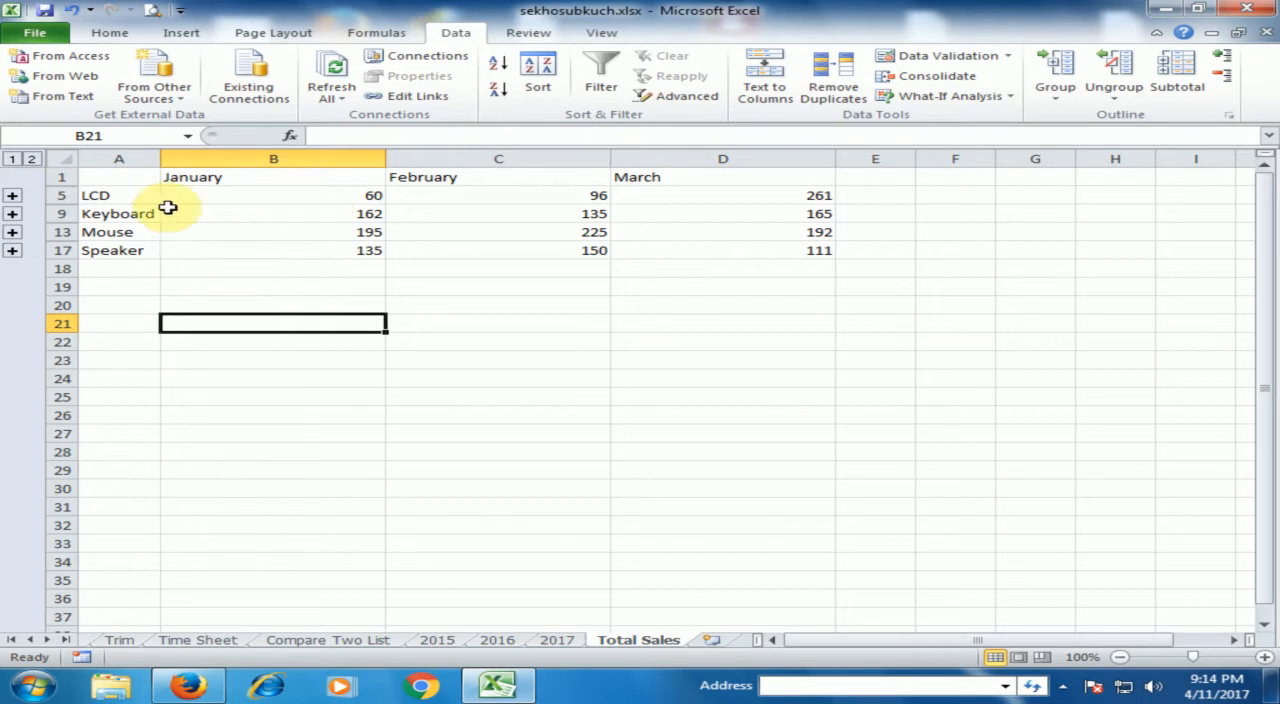
drag(160, 159, 226, 159)
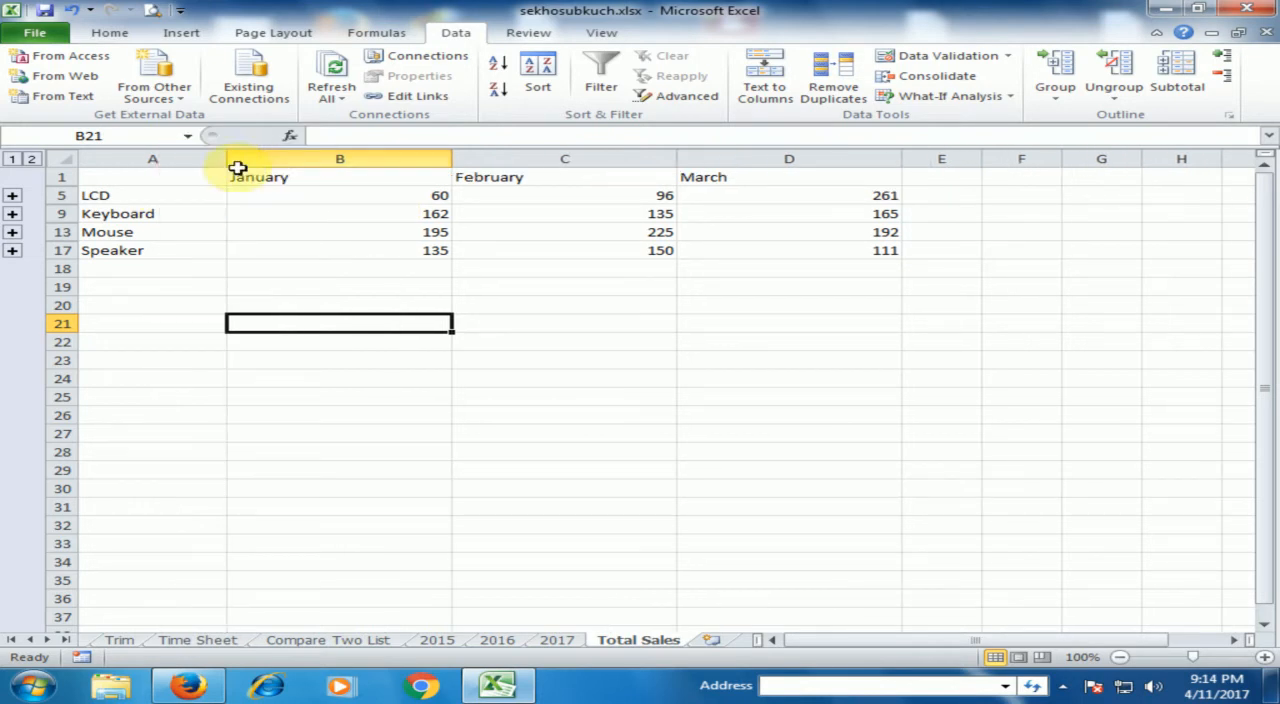
drag(226, 158, 283, 158)
Inspect the LCD row's total formulas under the January, February and March headings.
click(420, 177)
click(434, 195)
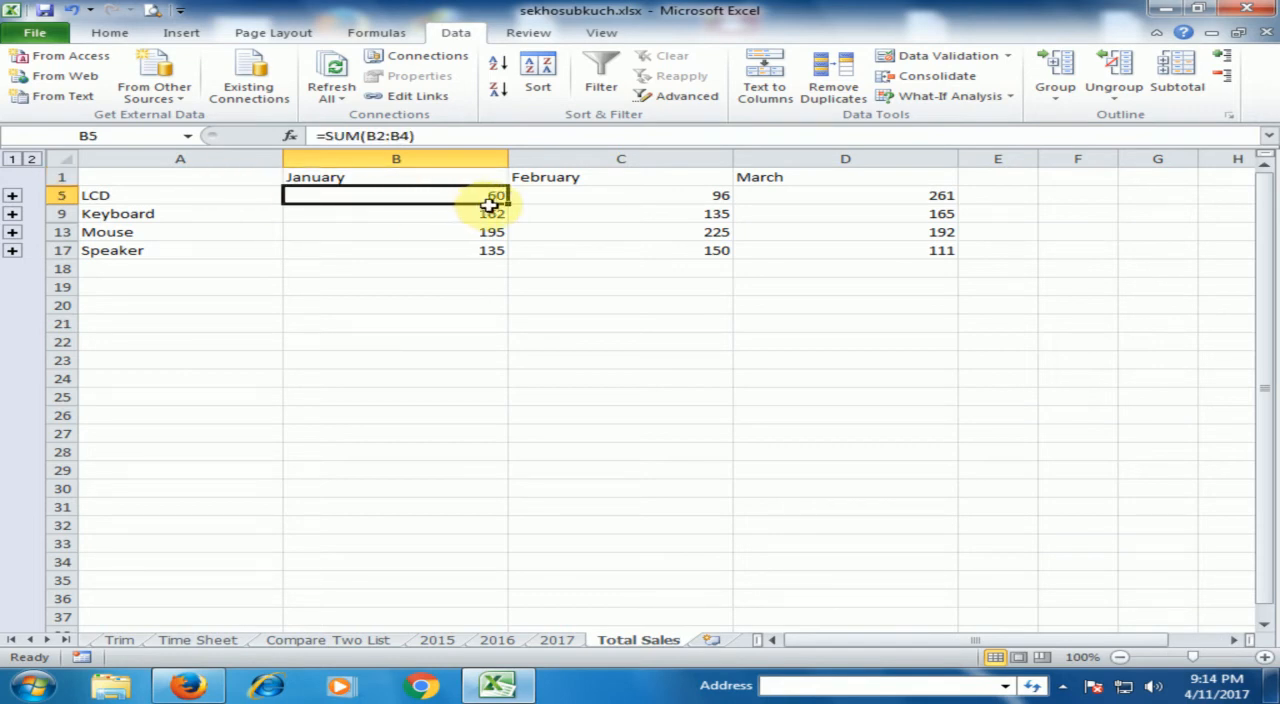
click(582, 178)
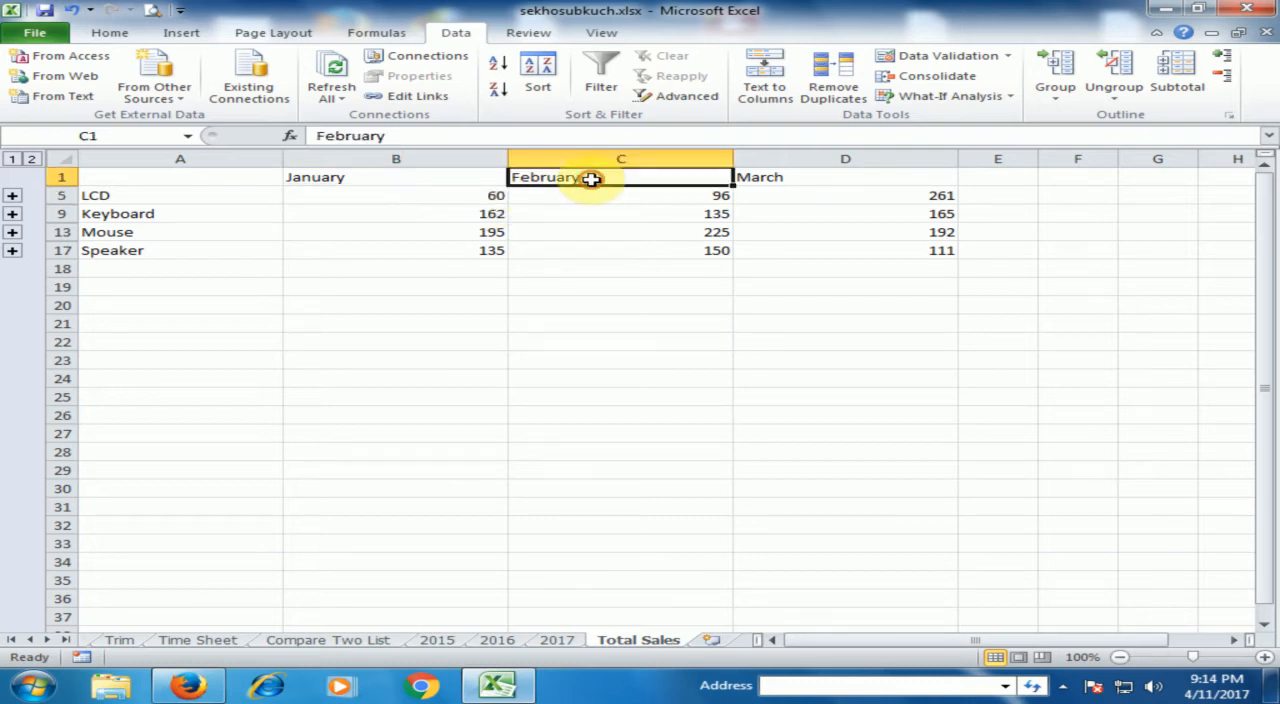
click(678, 196)
click(818, 178)
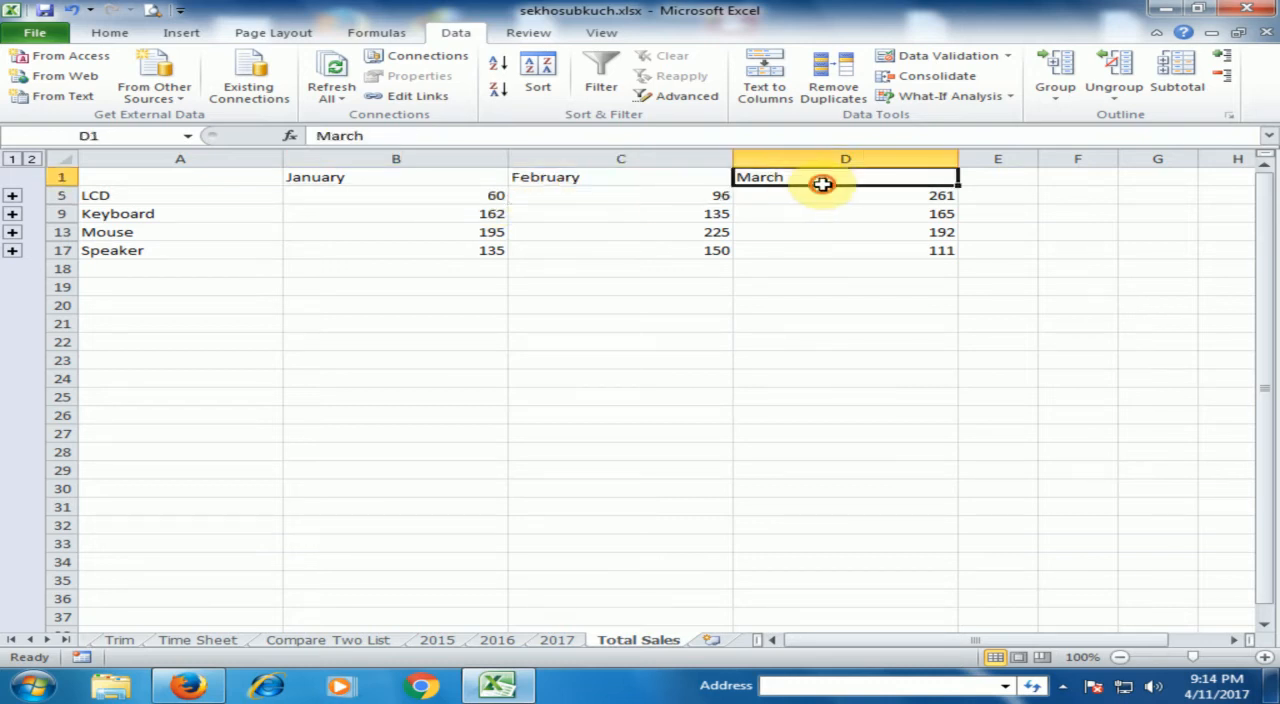
click(906, 200)
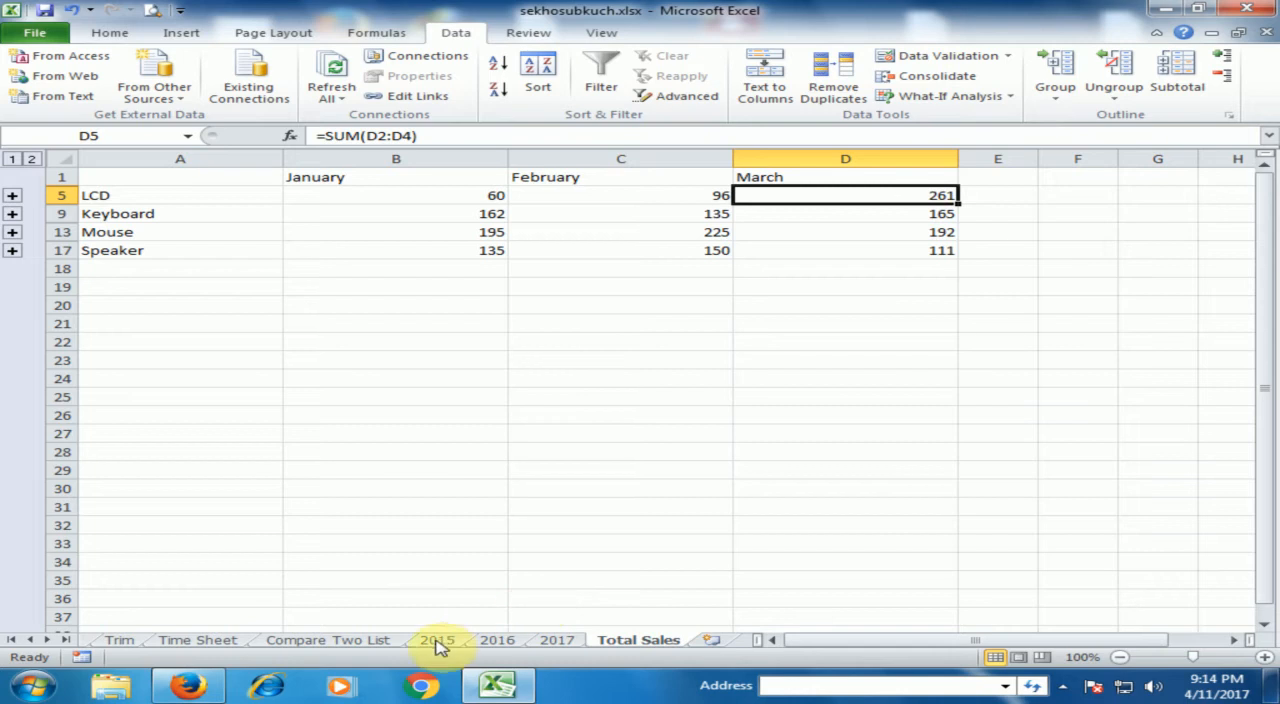
Expand the LCD group and check the January source links in B2:B4 against the sum formula in B5.
click(12, 196)
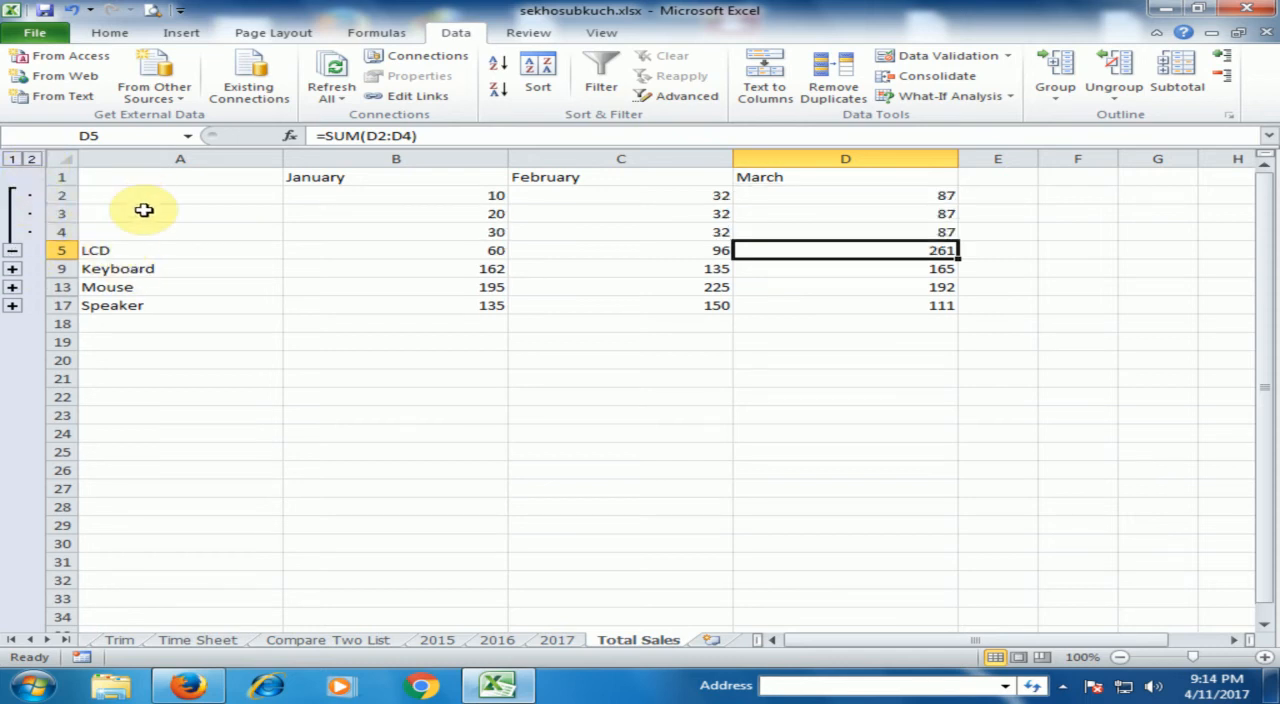
click(502, 195)
click(500, 213)
click(499, 231)
click(497, 251)
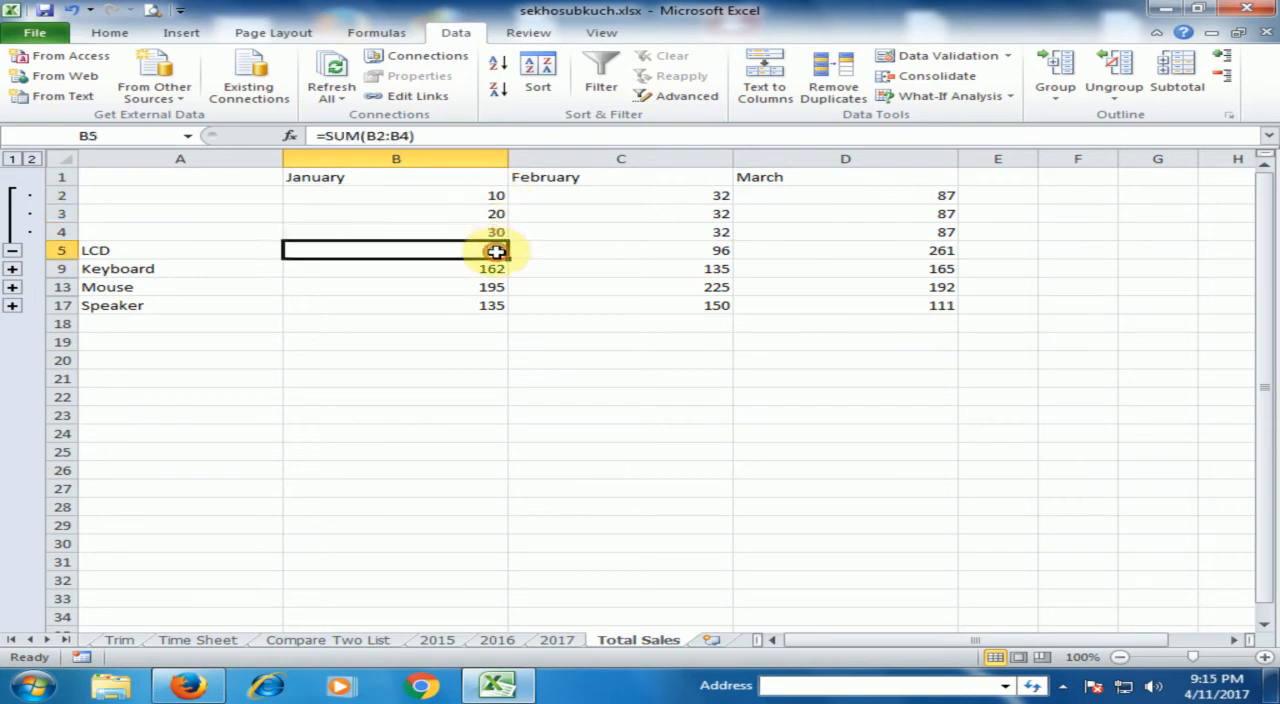
click(484, 195)
click(490, 213)
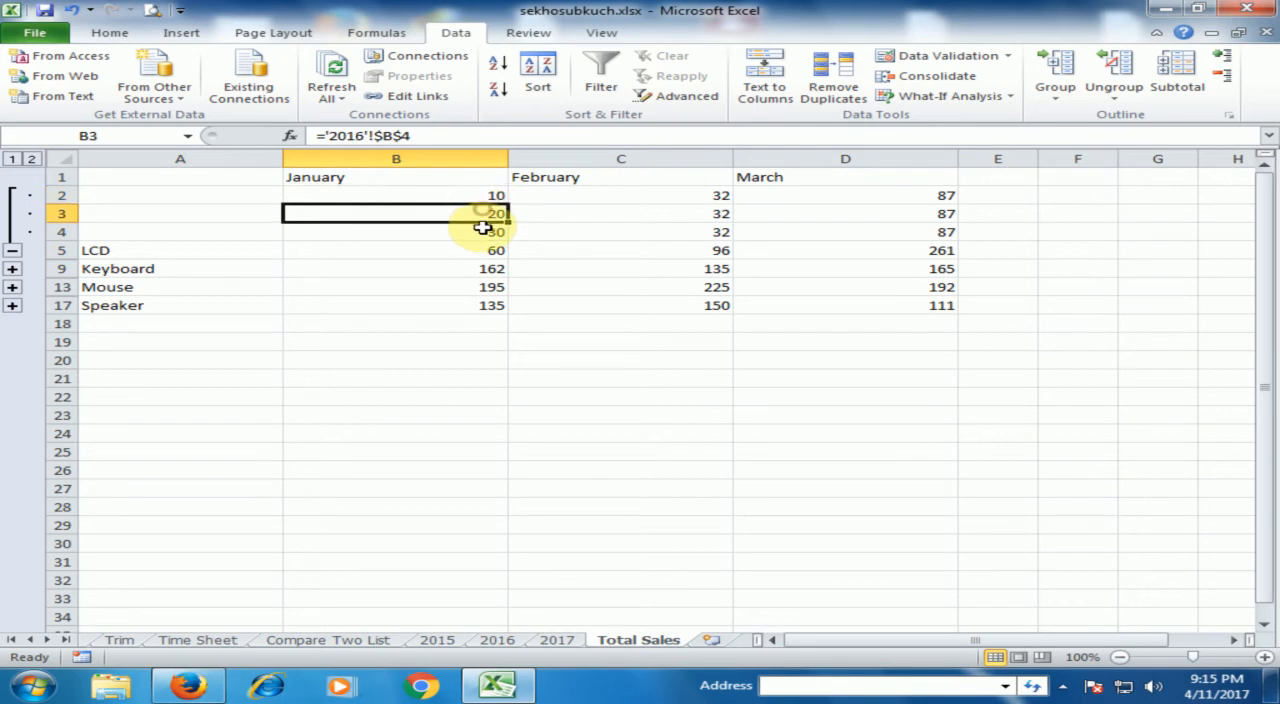
click(488, 231)
click(474, 251)
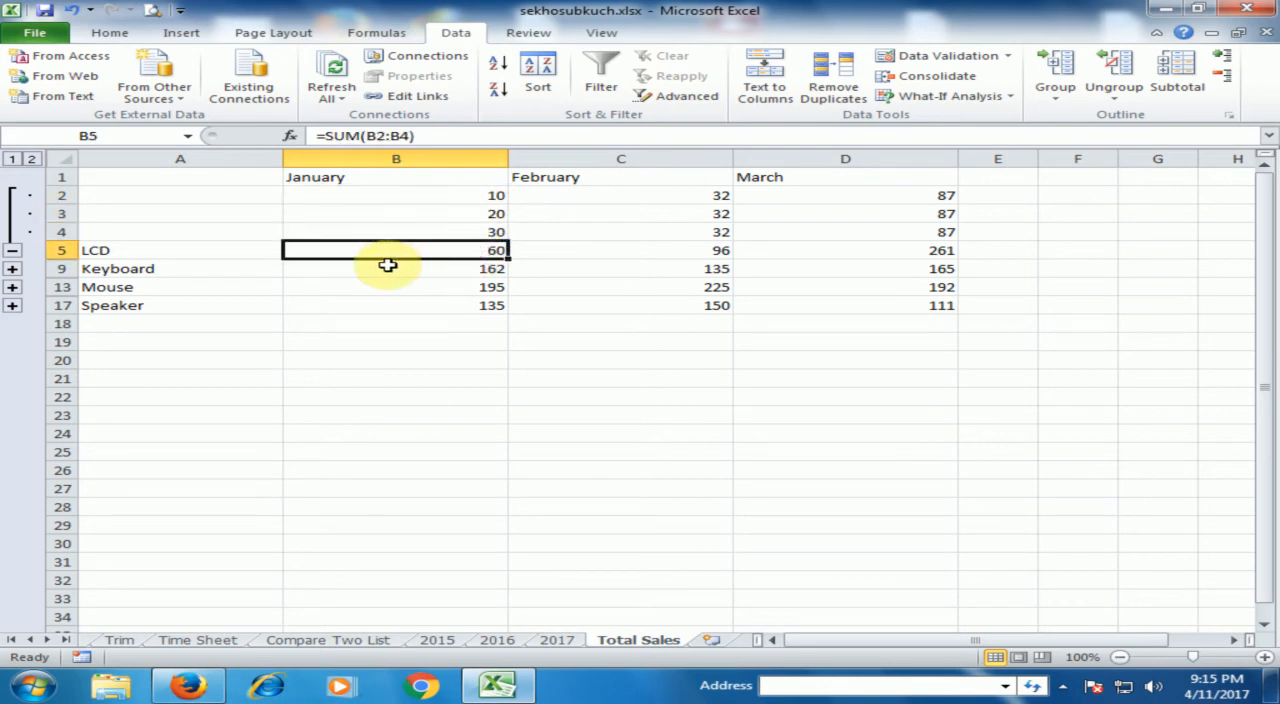
Expand the Keyboard group and all other product groups to view their yearly details, and collapse the outline to totals only.
click(18, 268)
click(32, 158)
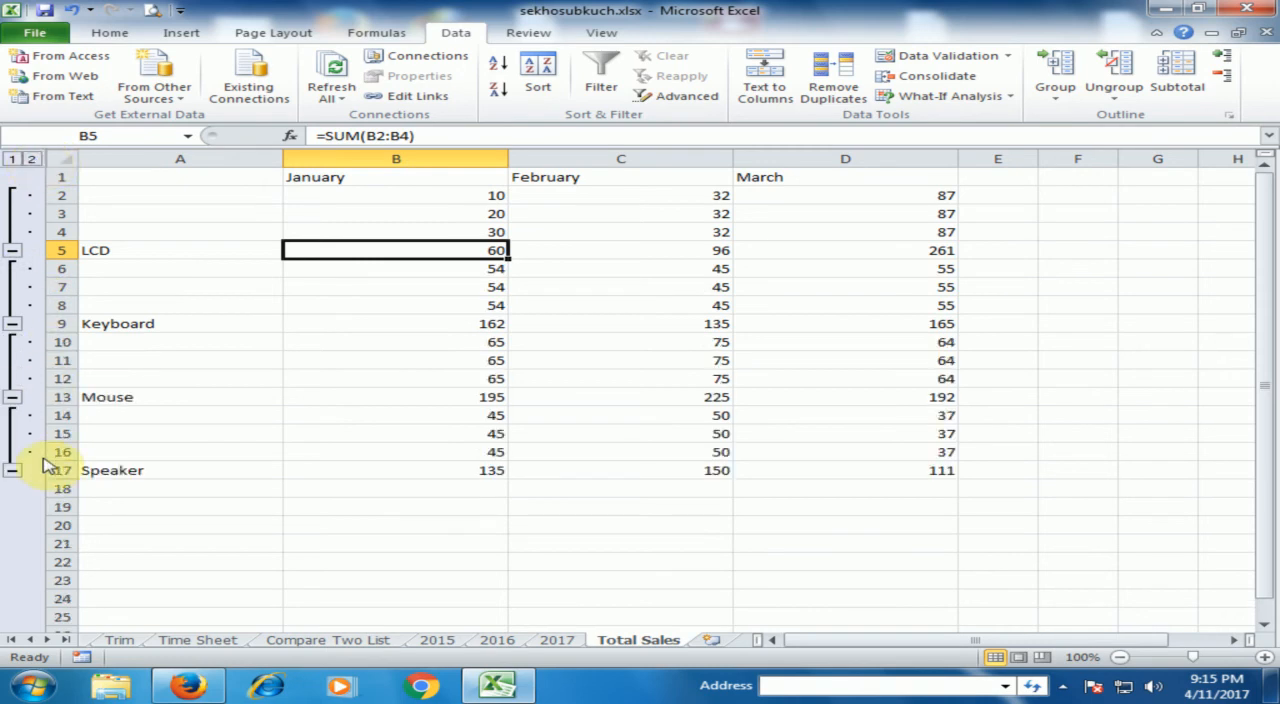
click(12, 159)
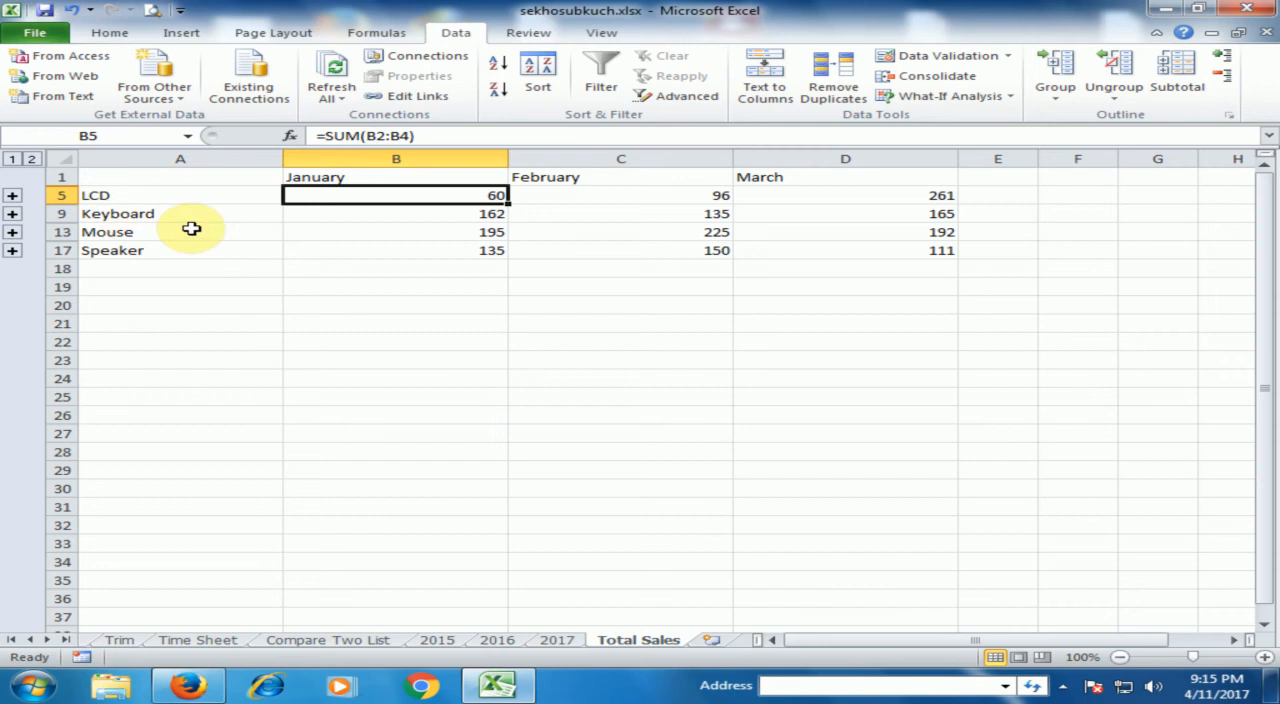
click(358, 268)
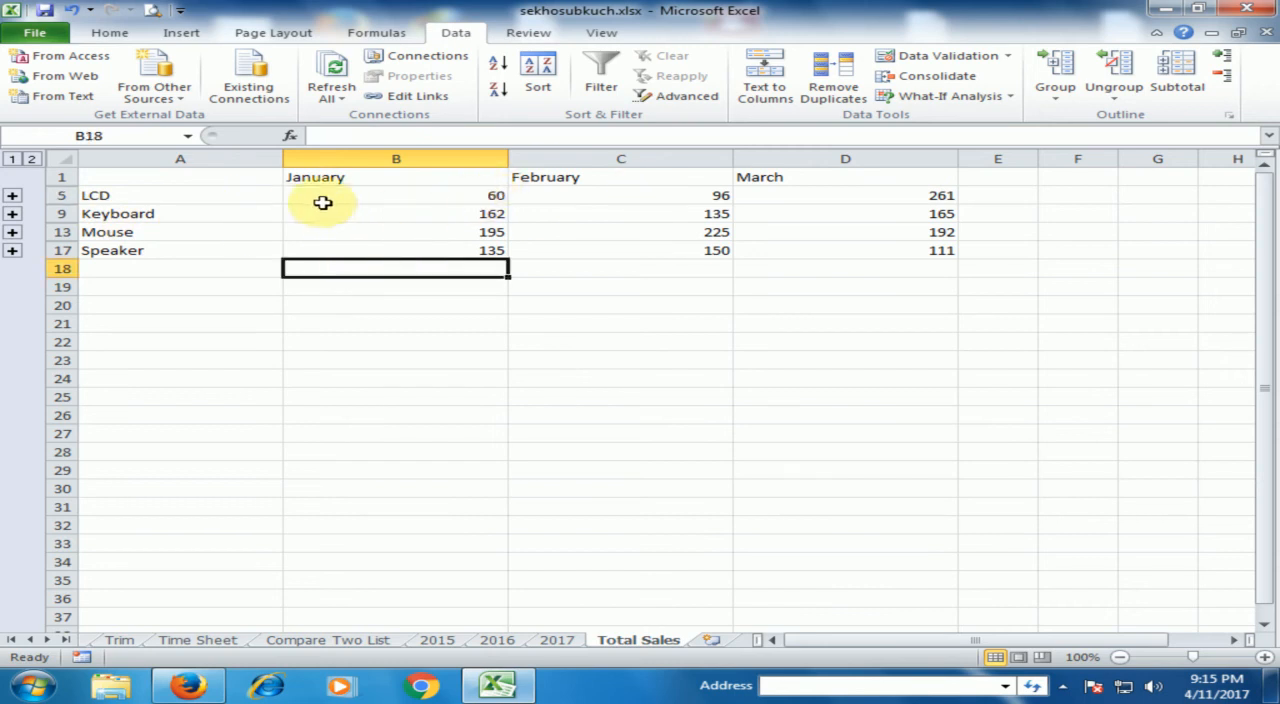